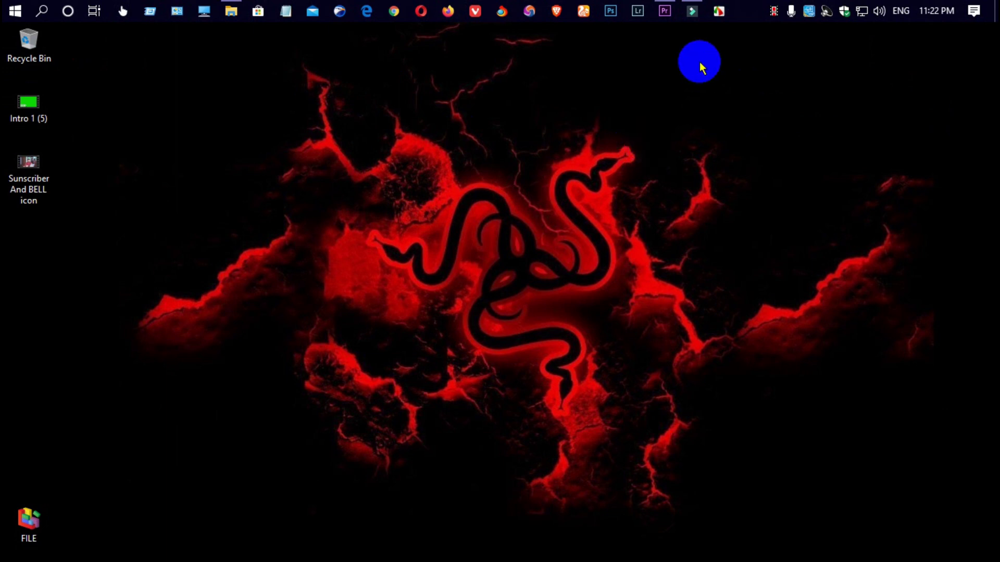
# Step: Launch Premiere Pro and import the talking-head clip and Intro 1 (5).mp4 from the Desktop
pyautogui.click(650, 288)
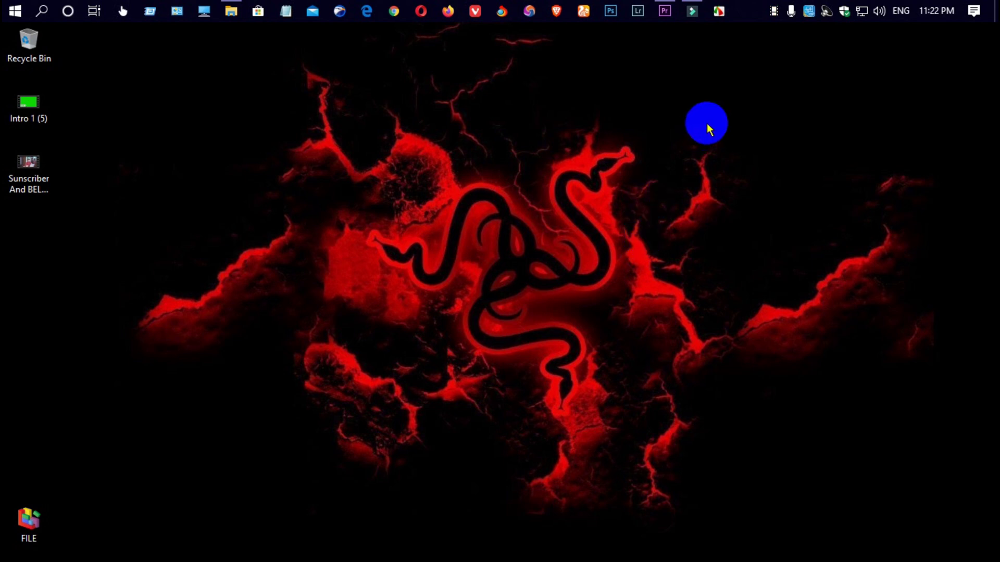
pyautogui.click(666, 18)
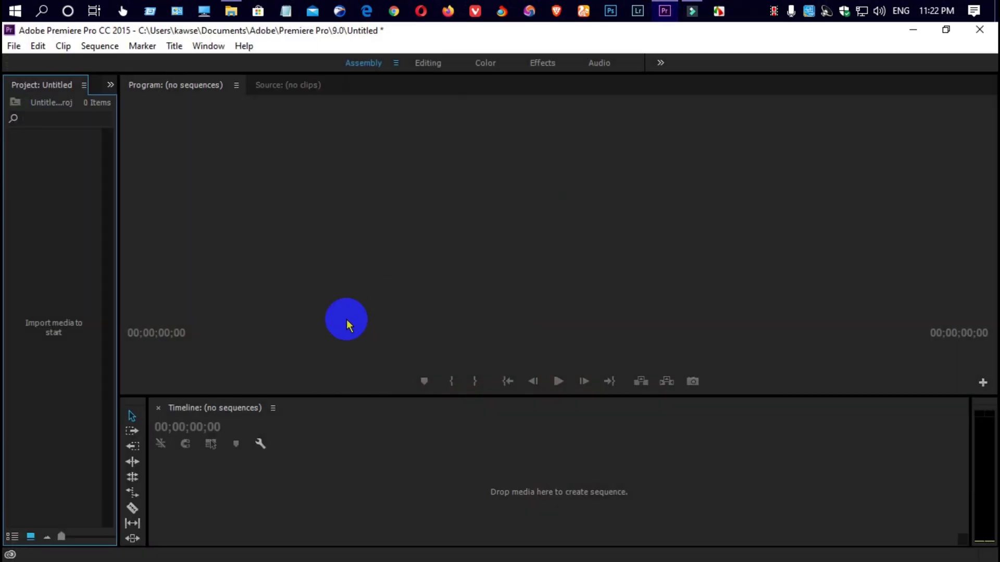
pyautogui.doubleClick(61, 335)
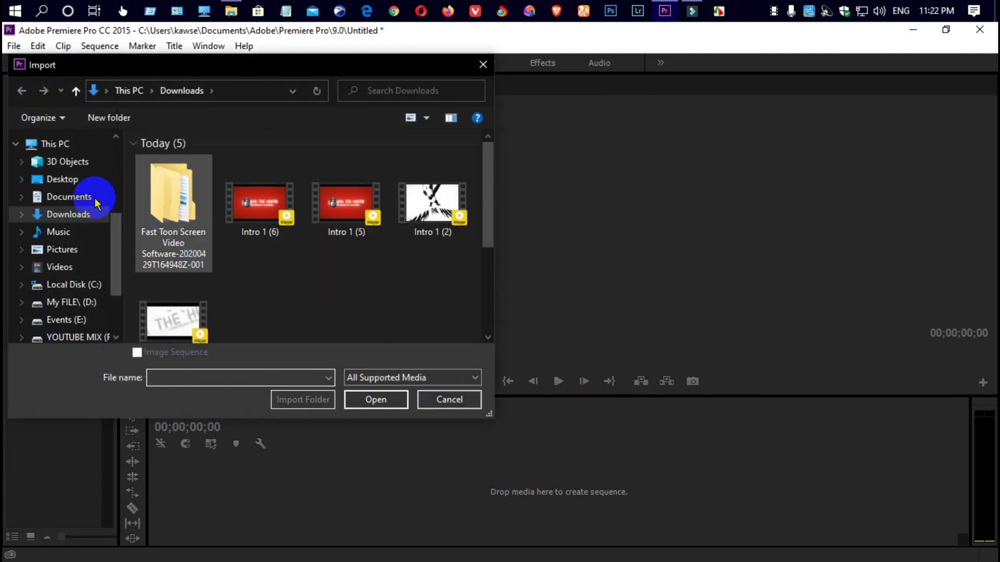
pyautogui.click(67, 179)
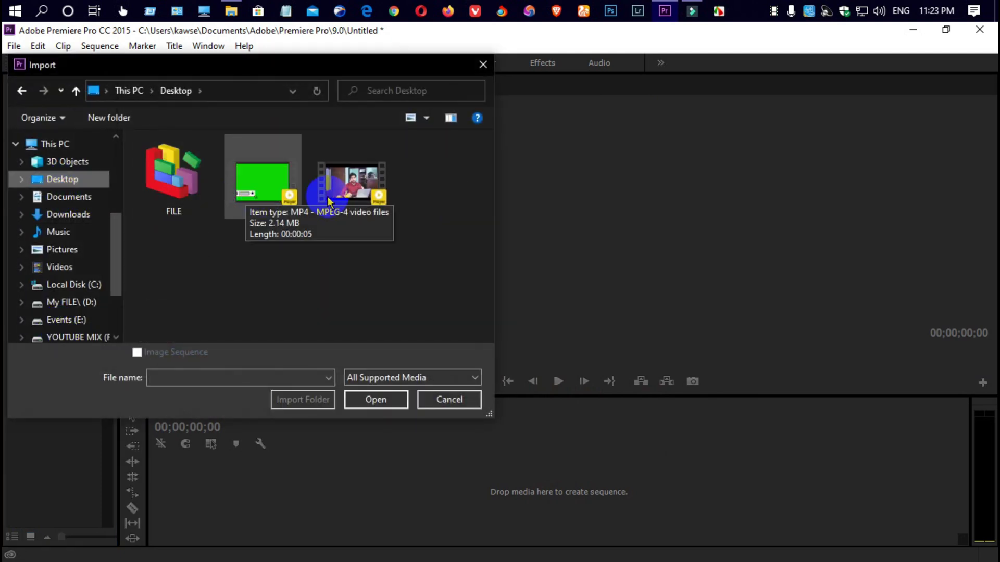
pyautogui.click(351, 194)
pyautogui.keyDown('ctrl'); pyautogui.click(279, 197); pyautogui.keyUp('ctrl')
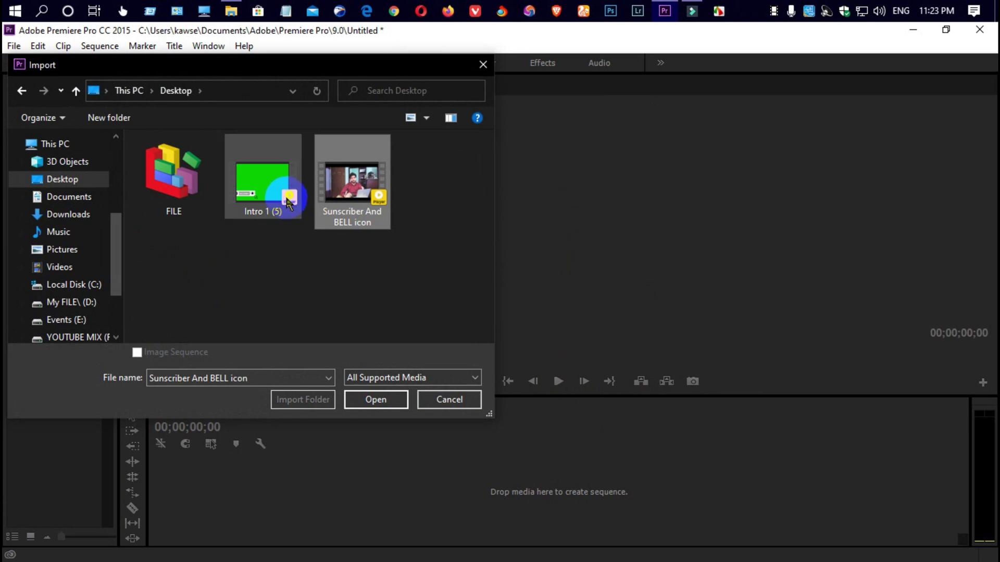
pyautogui.click(390, 411)
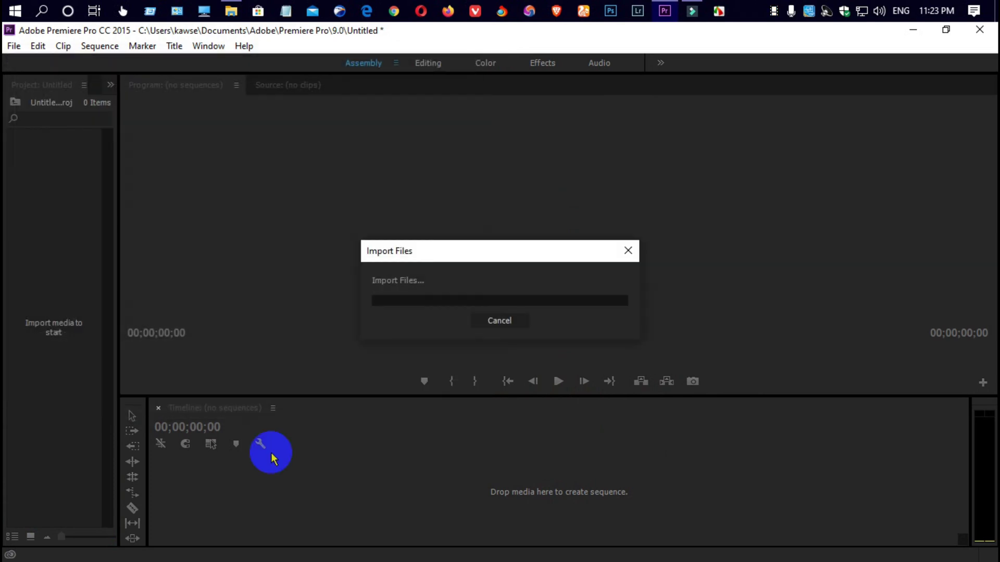
pyautogui.click(63, 350)
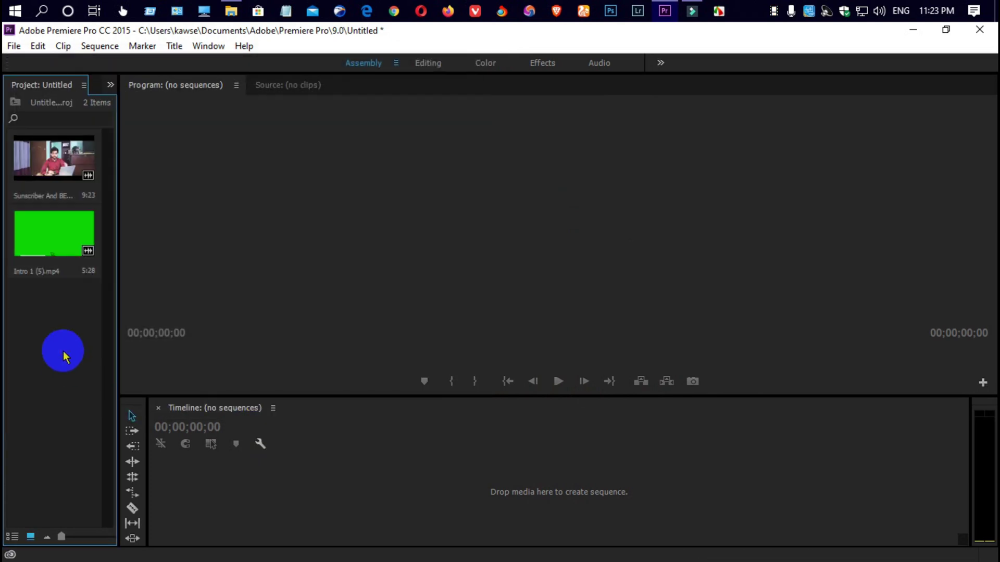
# Step: Create a sequence from the talking-head clip and place Intro 1 (5).mp4 on V2 just after the start
pyautogui.moveTo(50, 172)
pyautogui.mouseDown()
pyautogui.moveTo(203, 495)
pyautogui.moveTo(196, 440)
pyautogui.mouseUp()
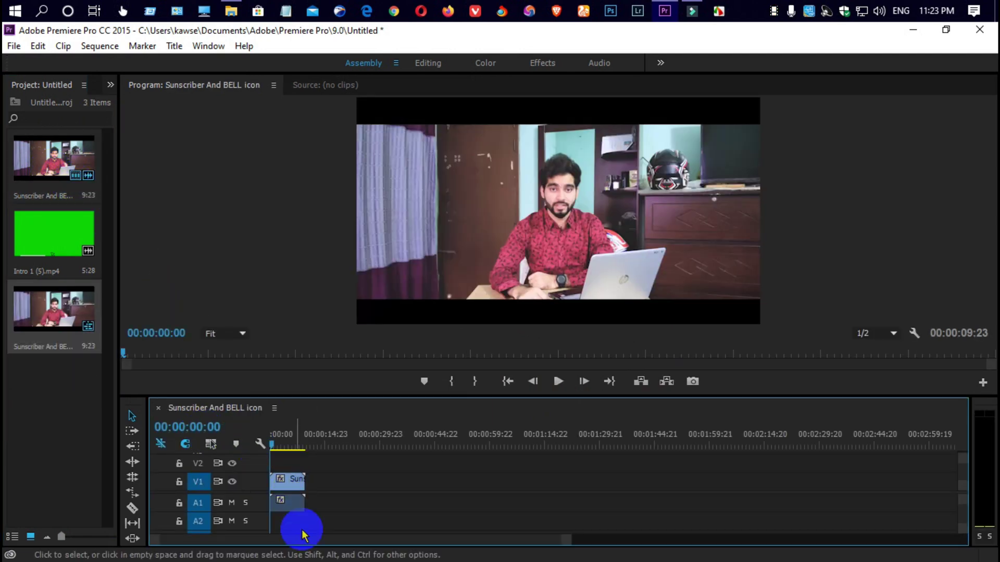
pyautogui.moveTo(560, 541); pyautogui.dragTo(433, 547)
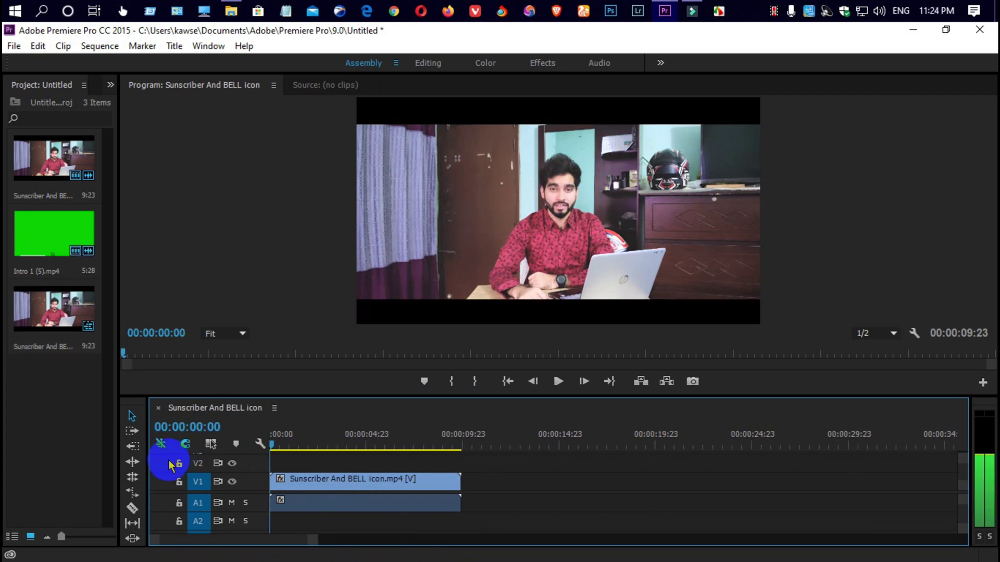
pyautogui.moveTo(432, 547); pyautogui.dragTo(84, 375)
pyautogui.moveTo(39, 246); pyautogui.dragTo(303, 458)
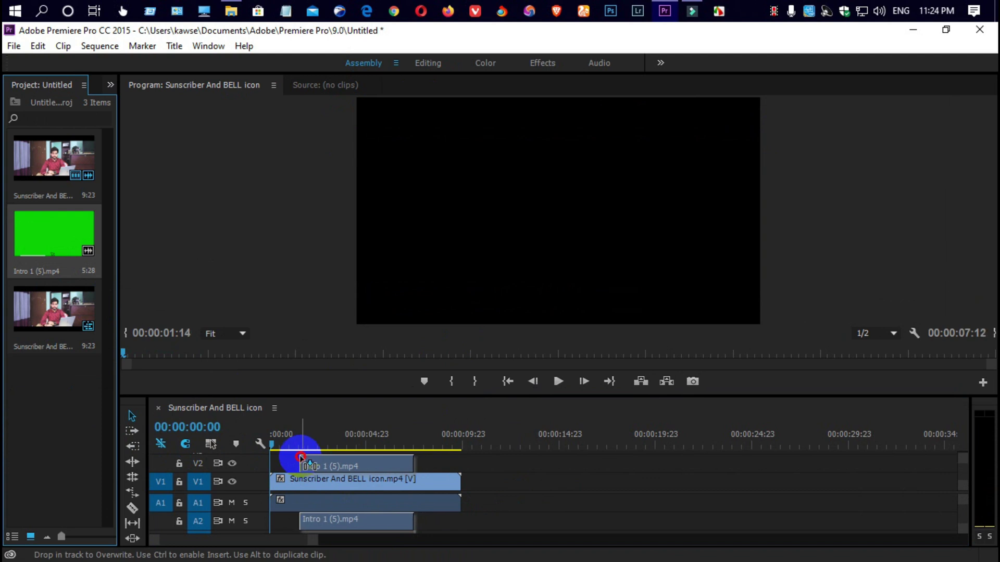
pyautogui.moveTo(303, 458); pyautogui.dragTo(316, 447)
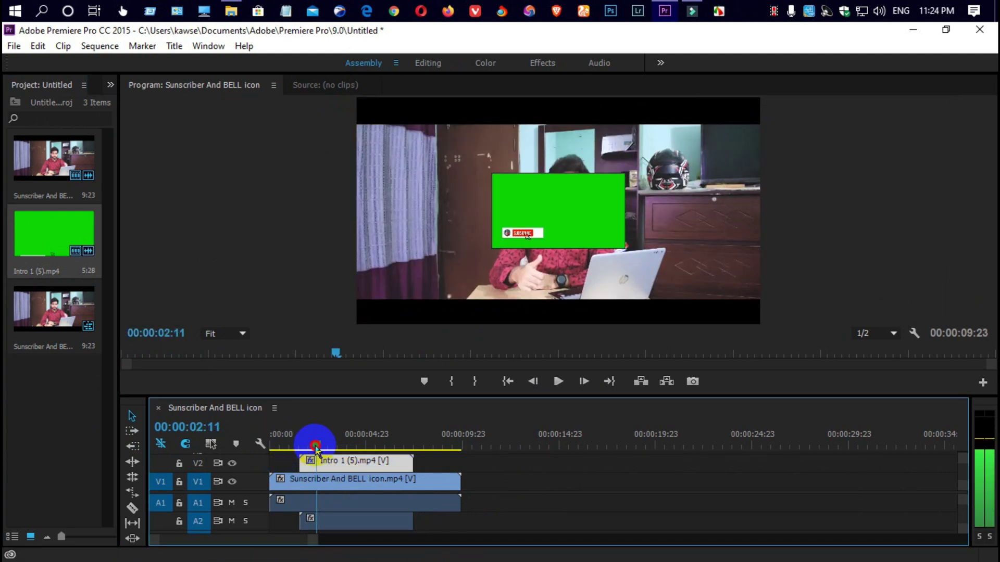
# Step: Show Effect Controls in the Editing workspace and scale the Intro clip up to fill the frame
pyautogui.click(426, 65)
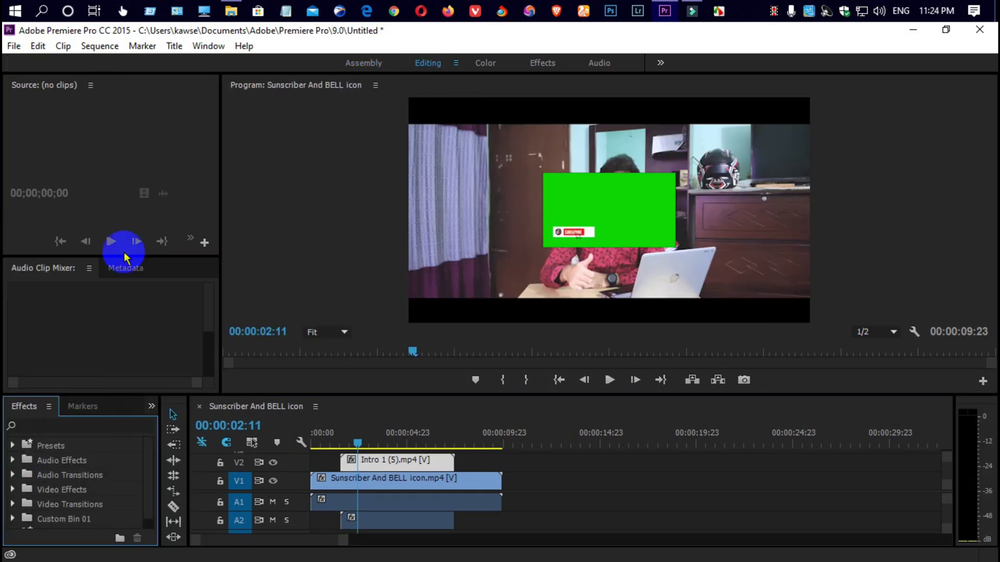
pyautogui.click(204, 46)
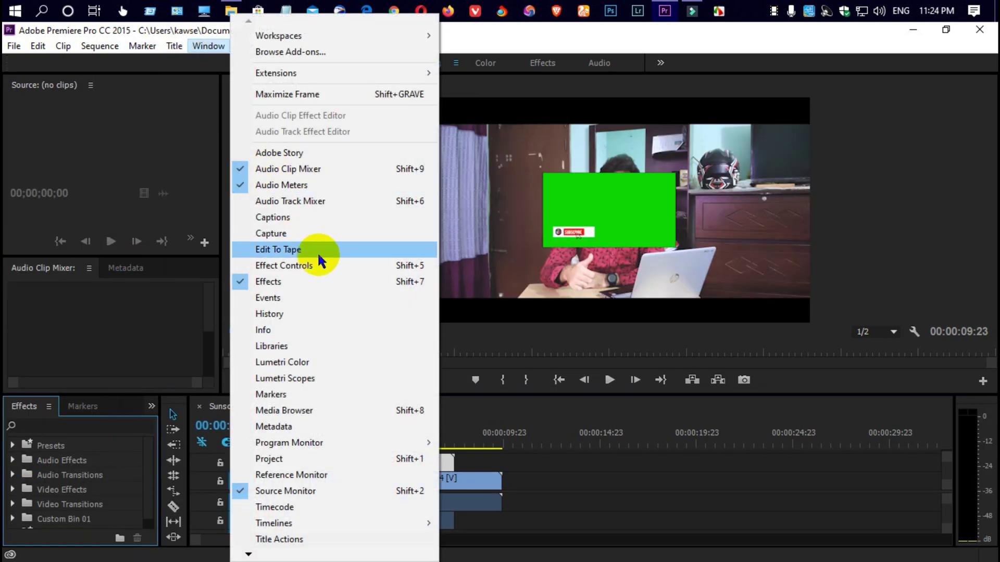
pyautogui.click(320, 265)
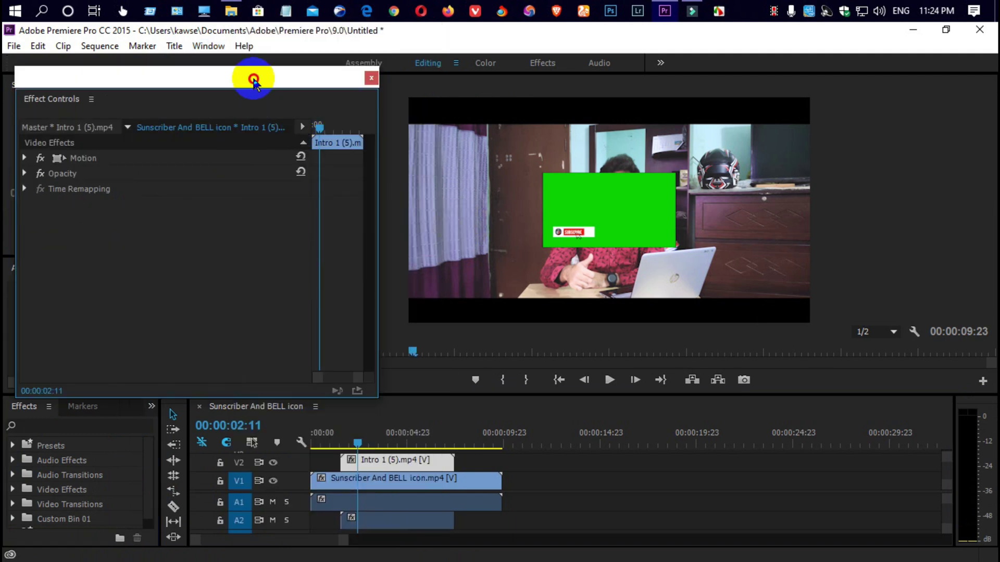
pyautogui.moveTo(254, 81); pyautogui.dragTo(240, 72)
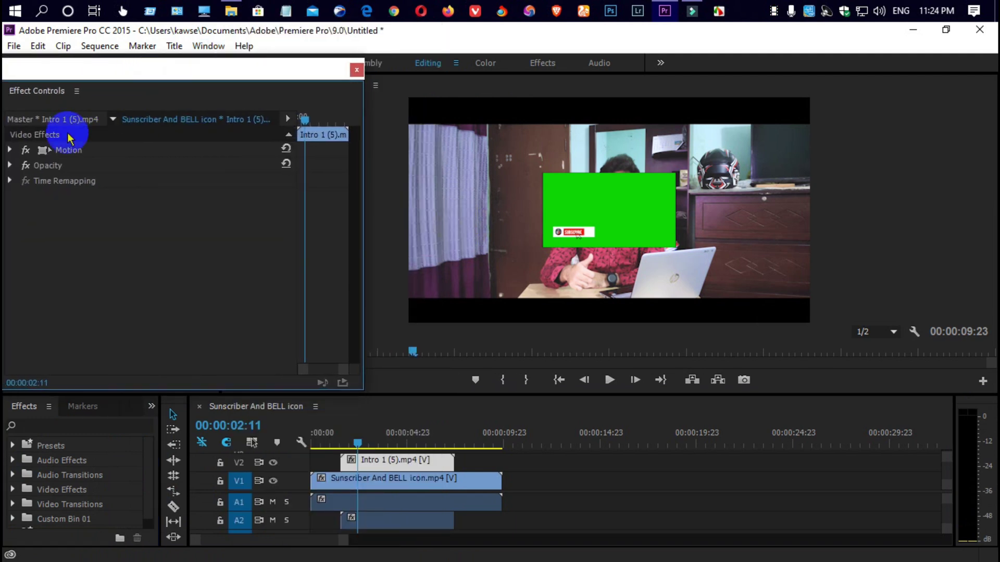
pyautogui.click(43, 150)
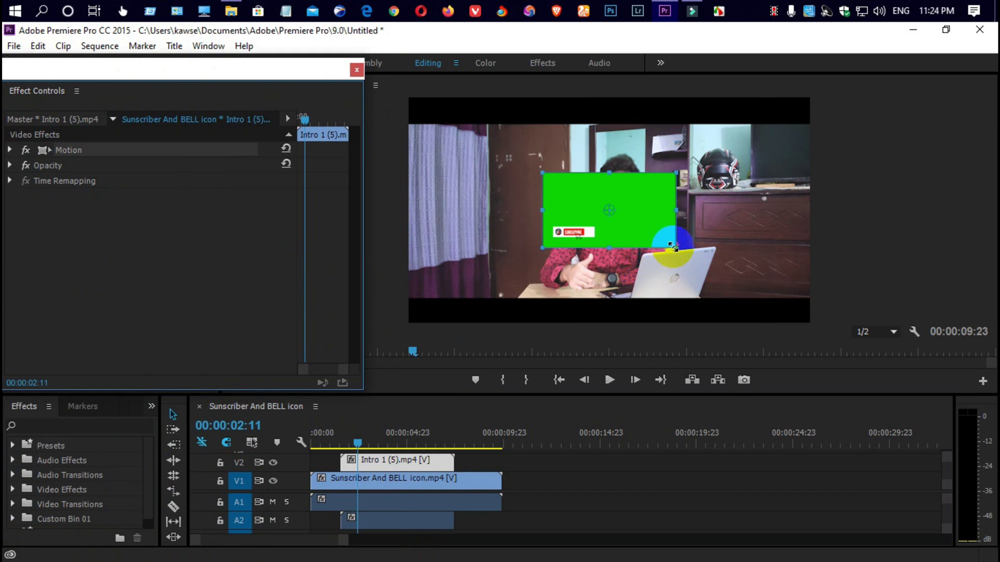
pyautogui.moveTo(675, 247); pyautogui.dragTo(974, 323)
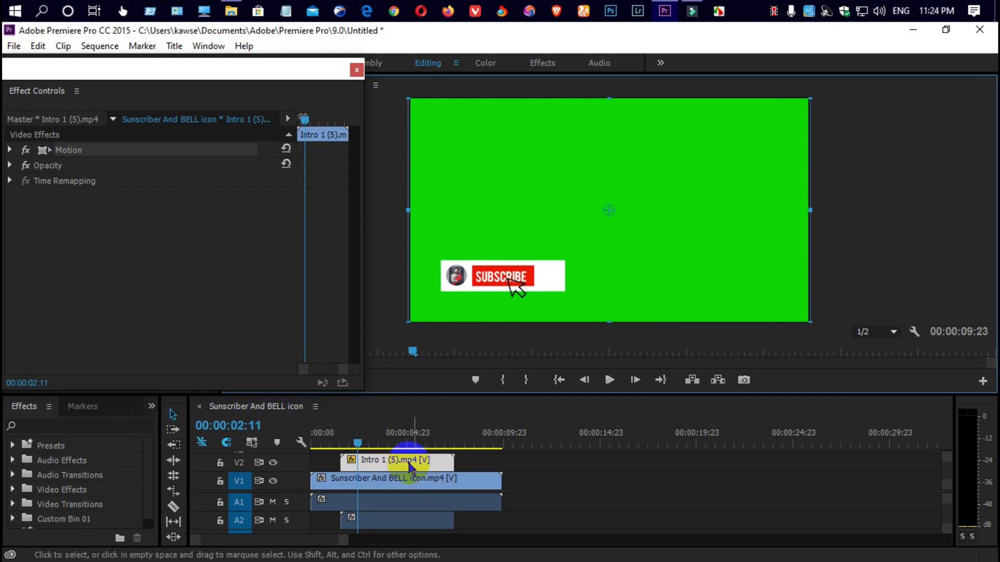
# Step: Apply the Color Key effect to the Intro clip, sampling its green background as key colour
pyautogui.click(82, 426)
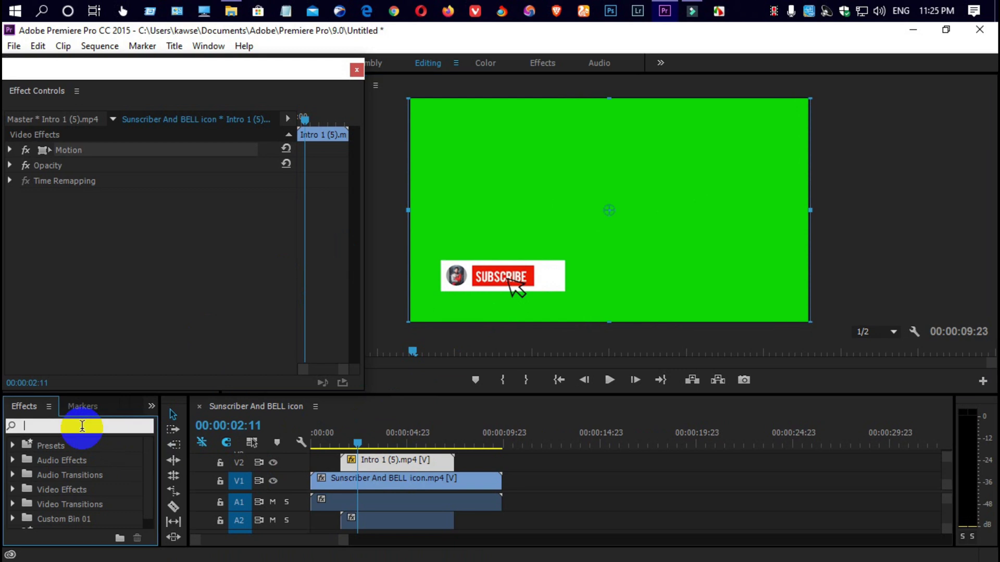
pyautogui.write('color key')
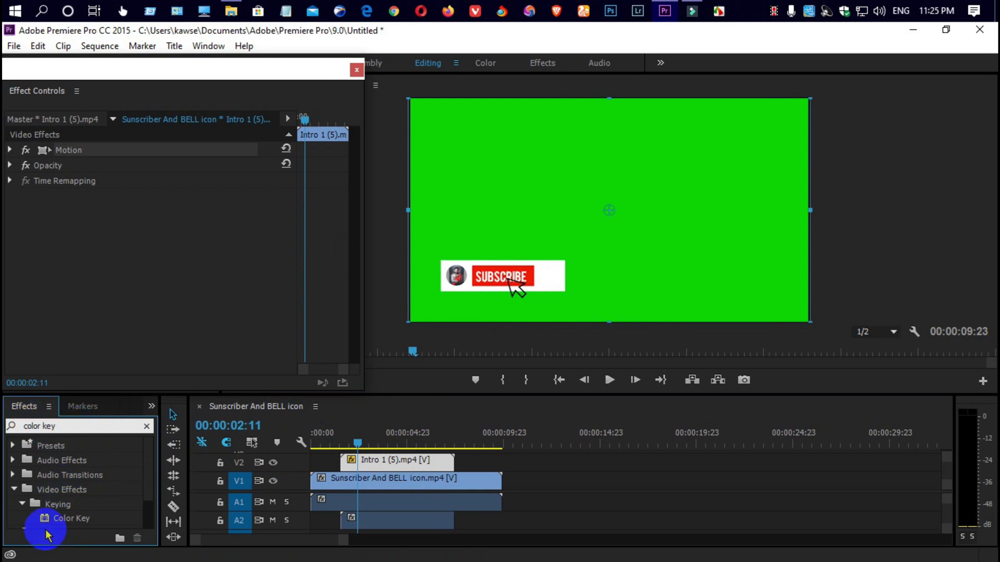
pyautogui.moveTo(47, 523); pyautogui.dragTo(365, 461)
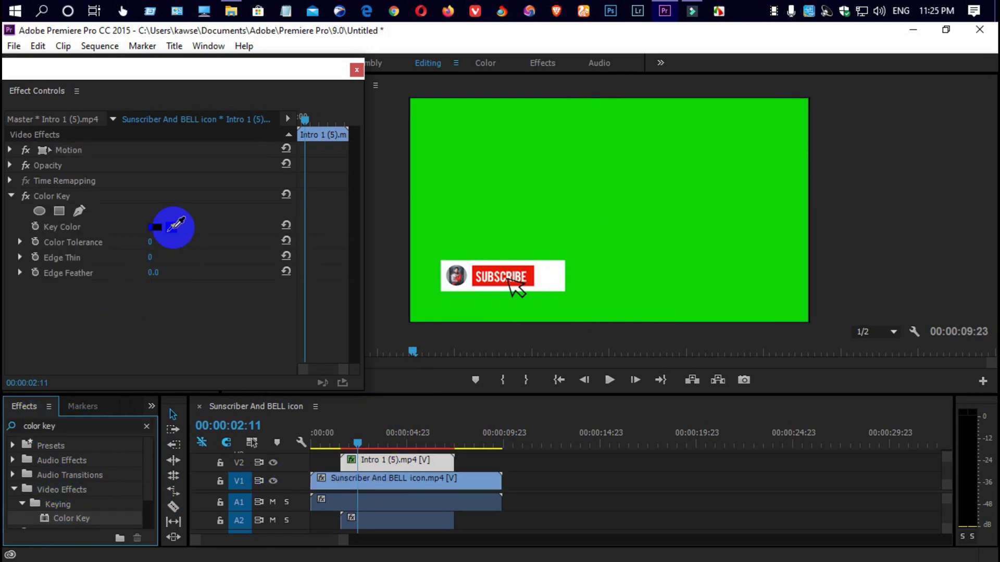
pyautogui.moveTo(175, 224); pyautogui.dragTo(457, 183)
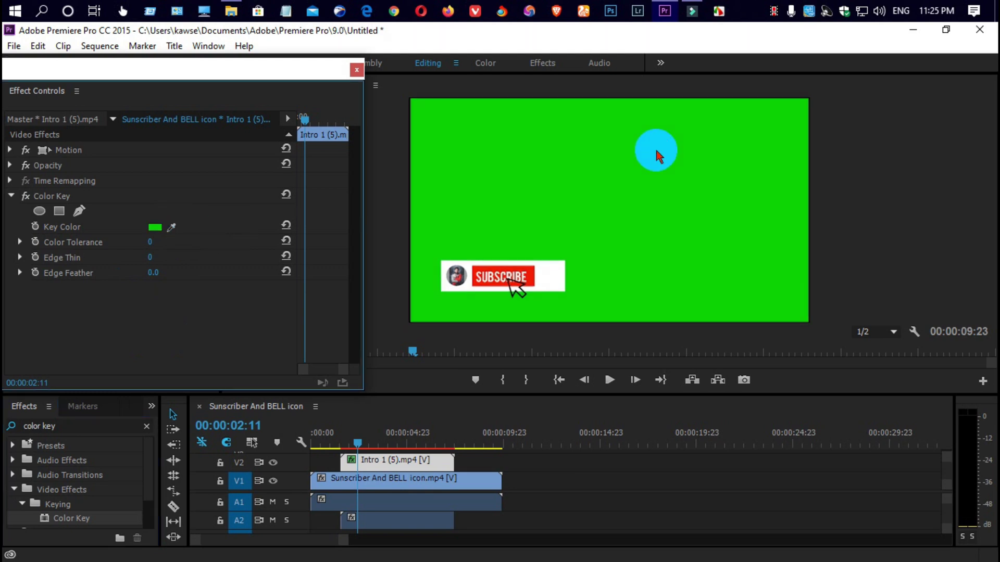
pyautogui.moveTo(658, 156); pyautogui.dragTo(658, 155)
pyautogui.write('150')
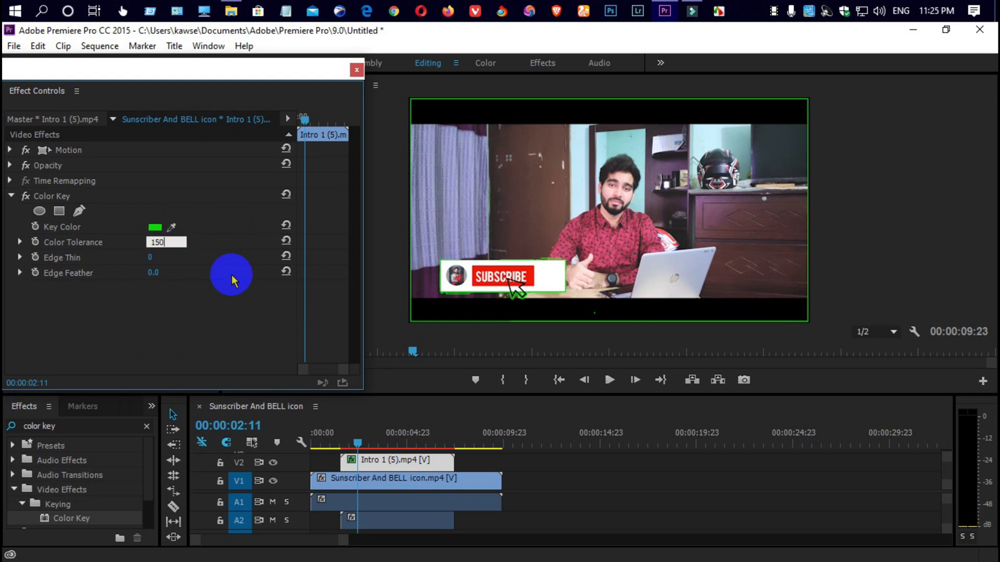
# Step: Set the Color Key's Color Tolerance to 150 and Edge Thin to 2
pyautogui.click(166, 254)
pyautogui.write('20')
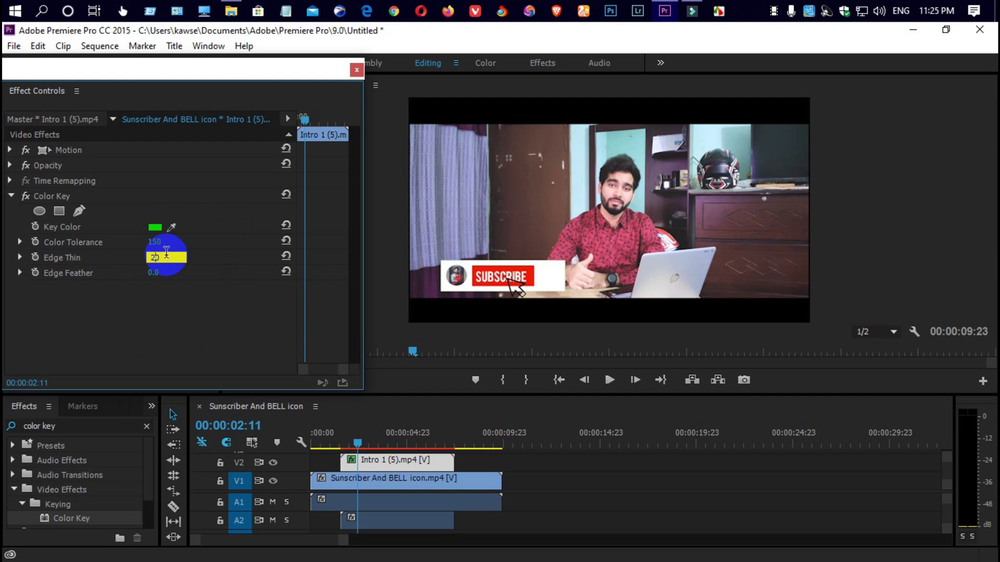
pyautogui.click(144, 255)
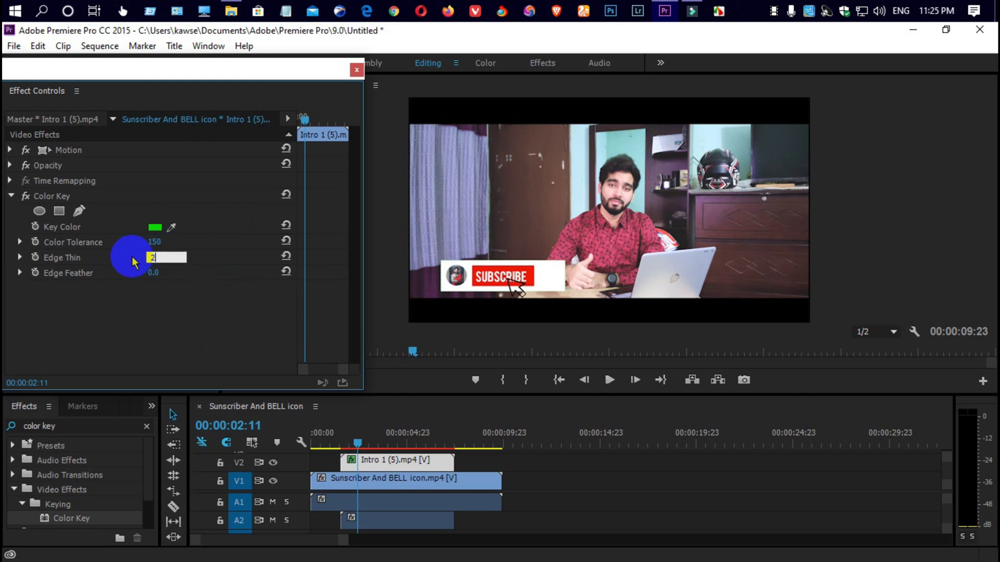
pyautogui.press('Return')
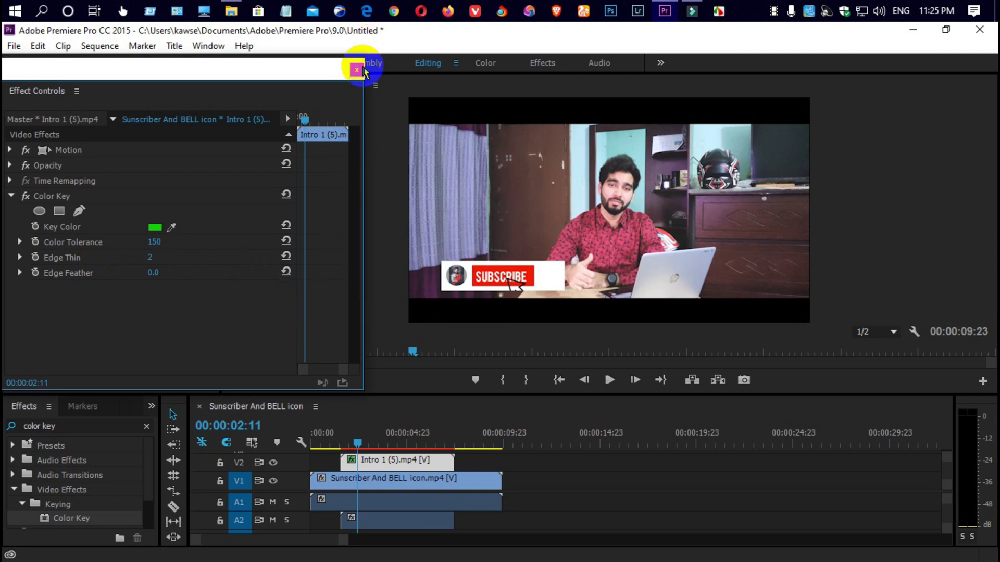
# Step: Close Effect Controls, preview the keyed overlay from the start, then switch to Assembly and select all clips
pyautogui.click(357, 69)
pyautogui.moveTo(360, 442); pyautogui.dragTo(275, 442)
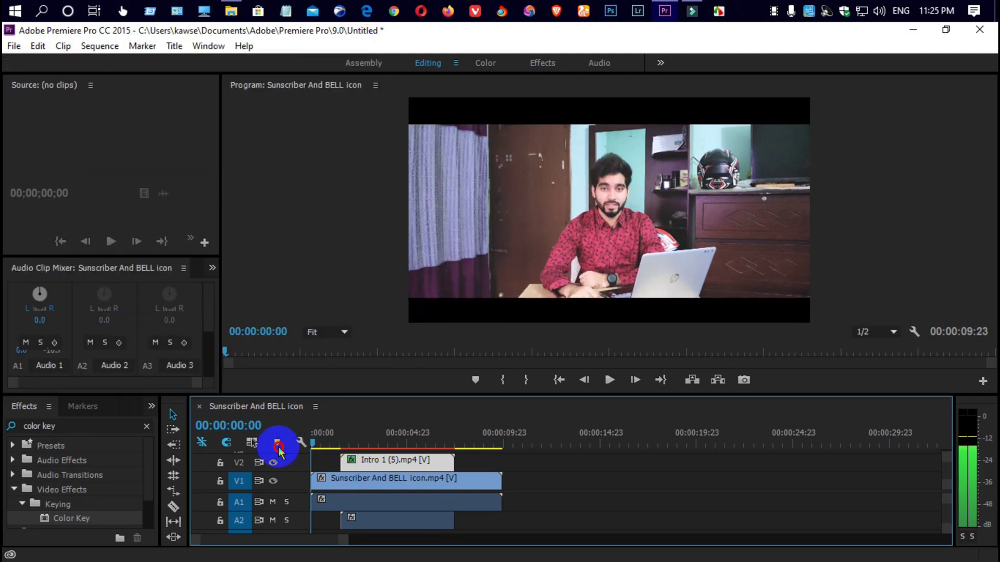
pyautogui.click(608, 380)
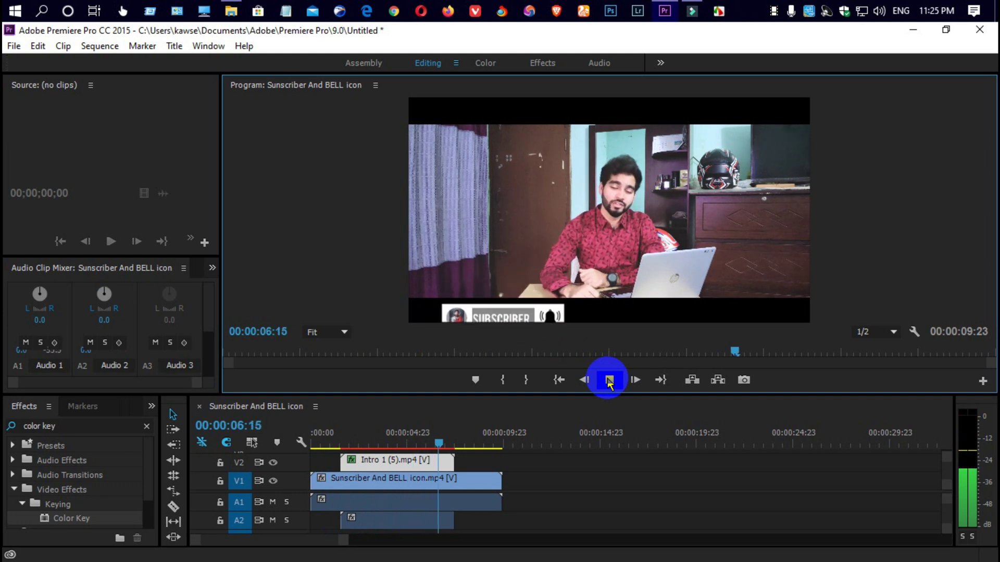
pyautogui.click(609, 380)
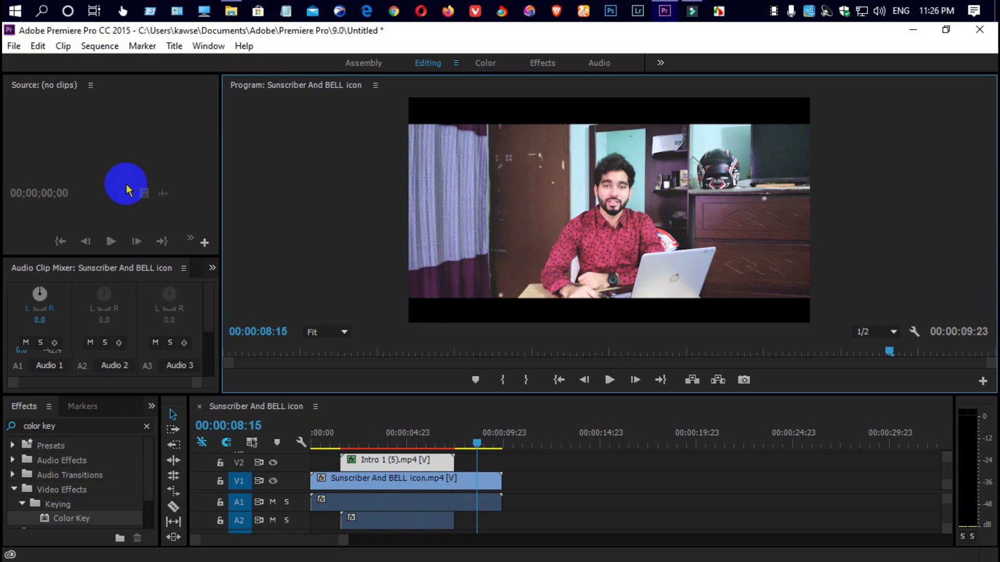
pyautogui.hotkey('alt', 'shift', '1')
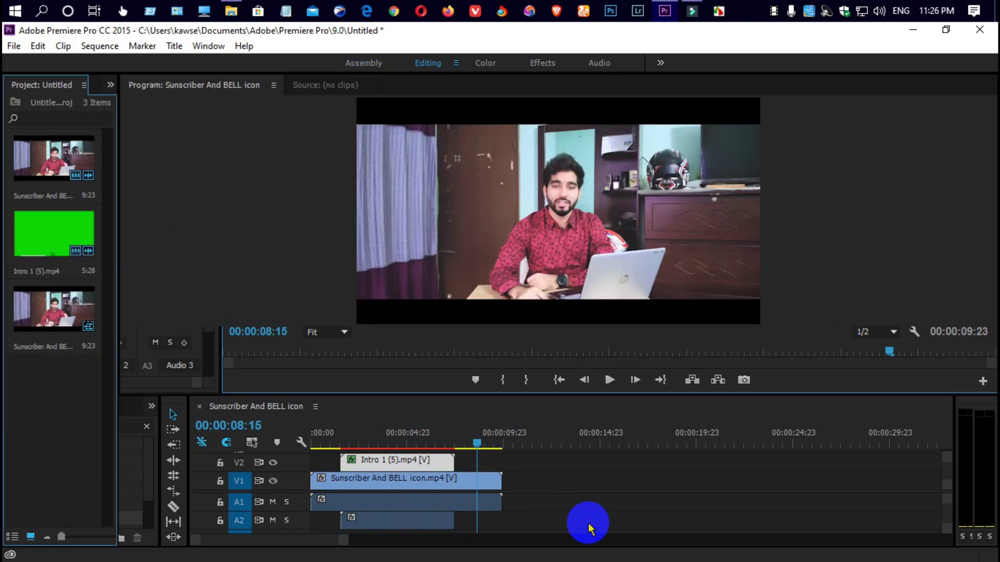
pyautogui.moveTo(513, 522); pyautogui.dragTo(123, 438)
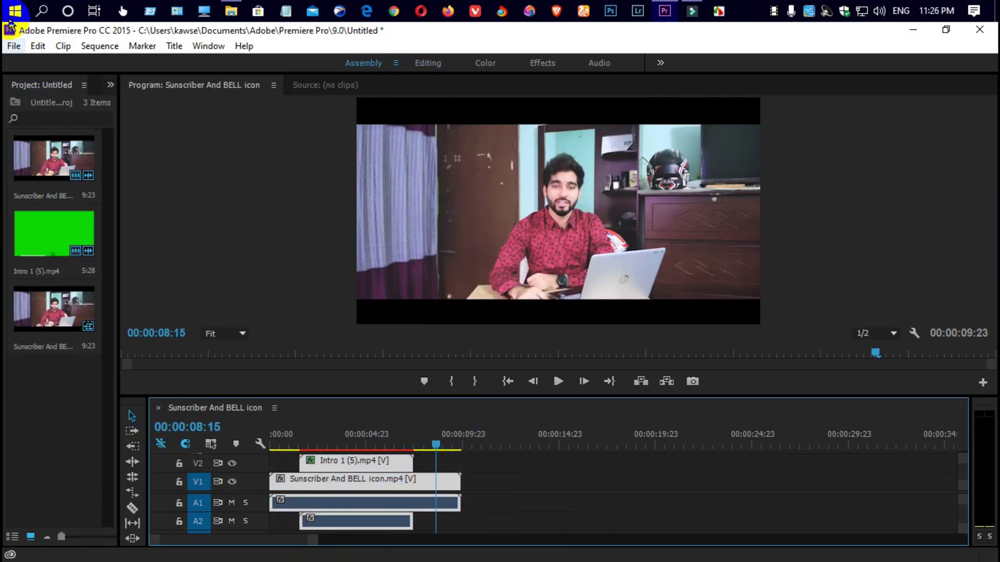
# Step: Export the sequence as H.264 rendered at maximum depth, then play the exported file from the desktop
pyautogui.click(14, 45)
pyautogui.moveTo(204, 453)
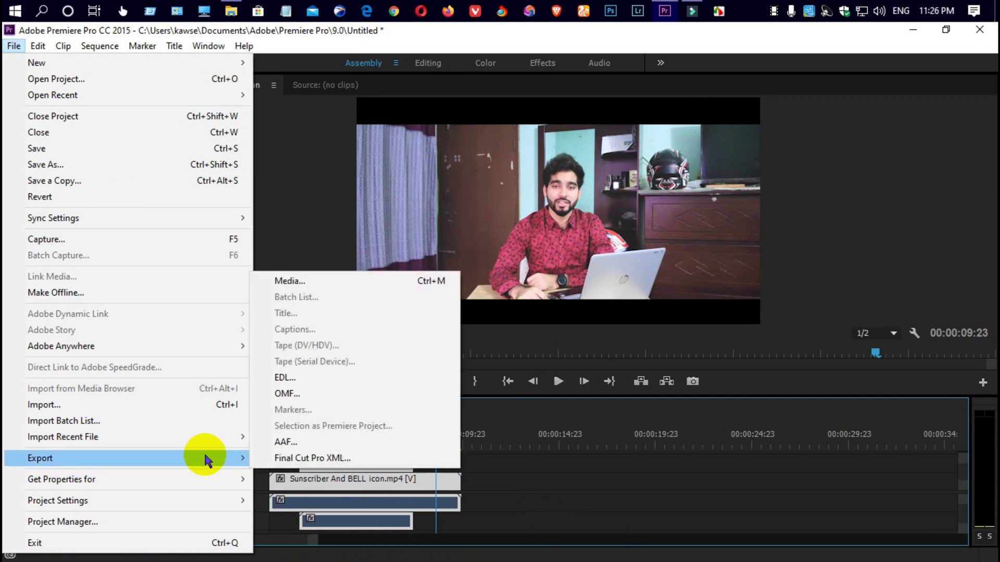
pyautogui.click(350, 292)
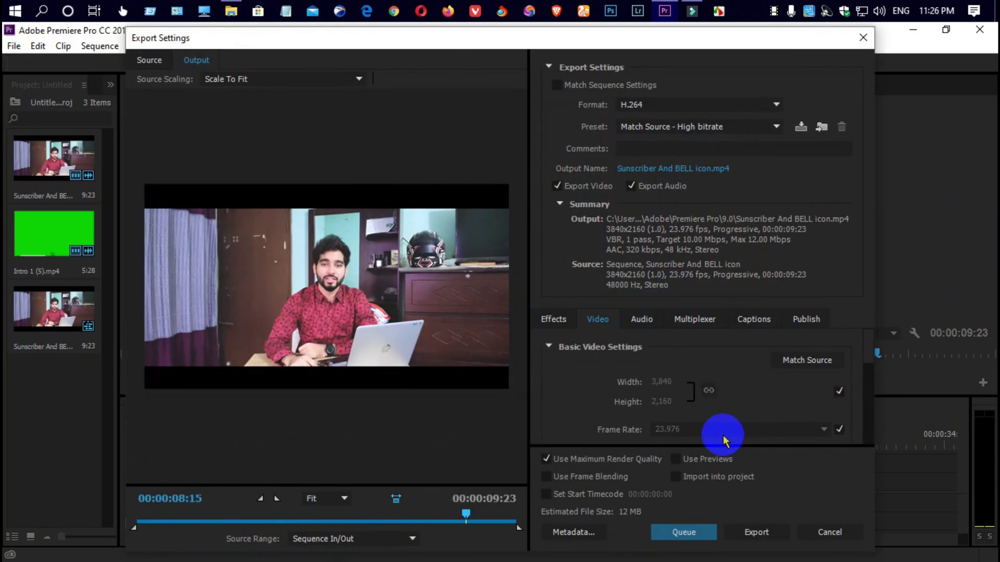
pyautogui.scroll(-3, 607, 365)
pyautogui.click(602, 388)
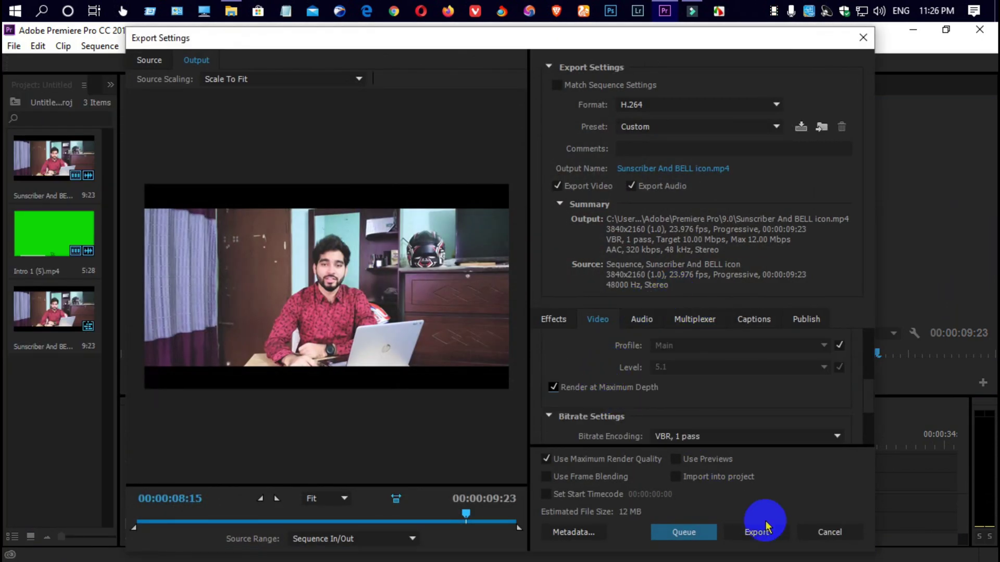
pyautogui.click(756, 532)
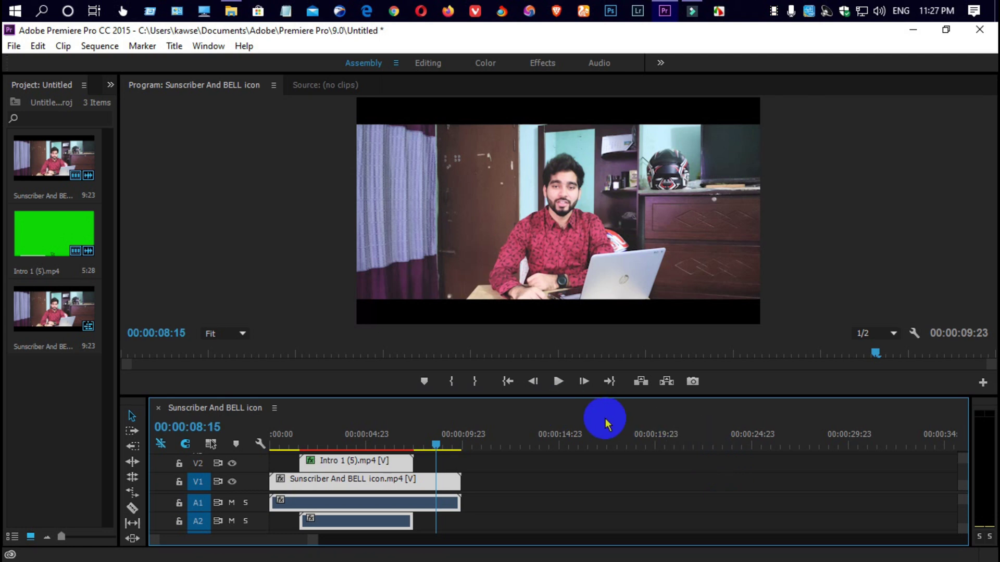
pyautogui.click(920, 33)
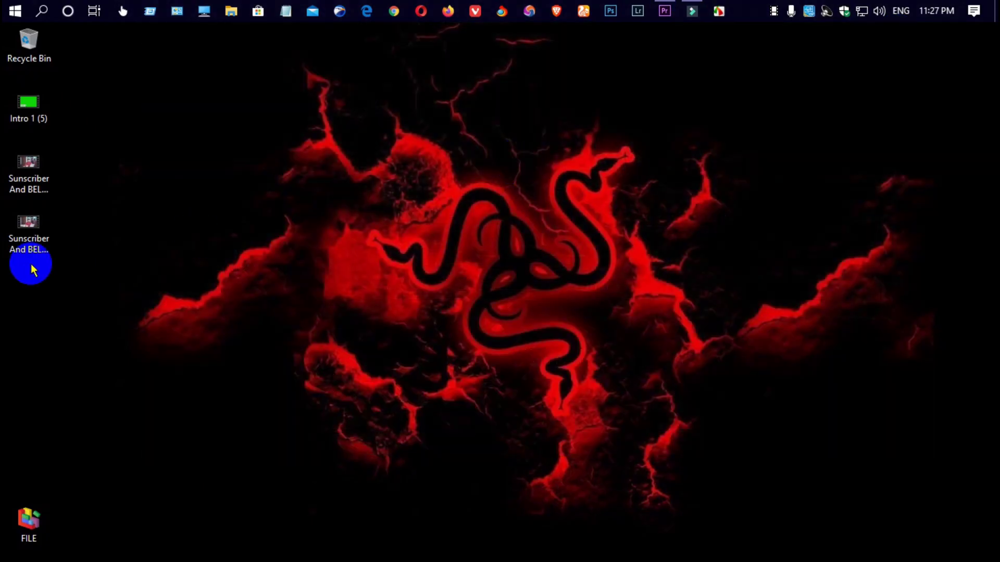
pyautogui.doubleClick(23, 240)
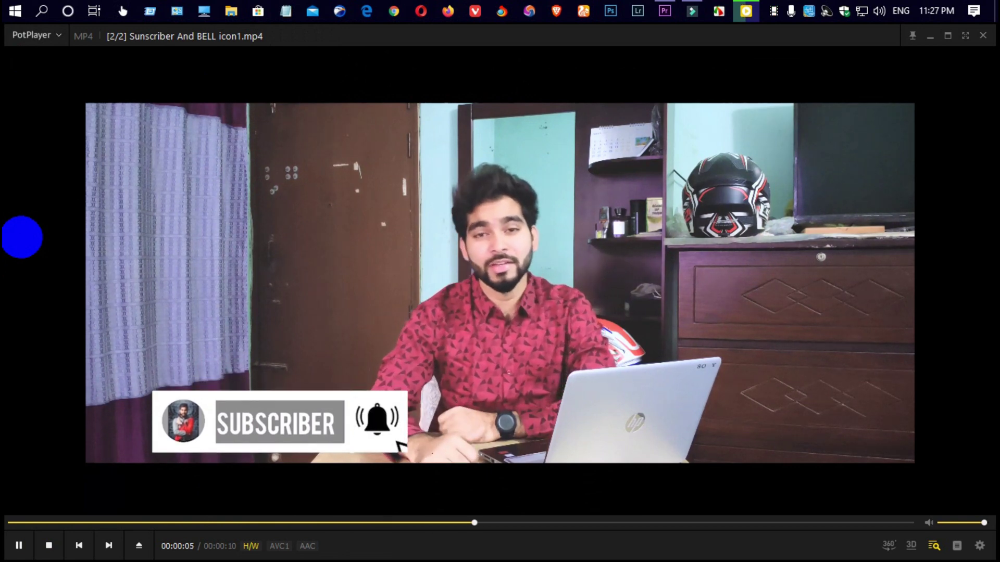
# Step: Pause the exported video in PotPlayer and close the player
pyautogui.press('space')
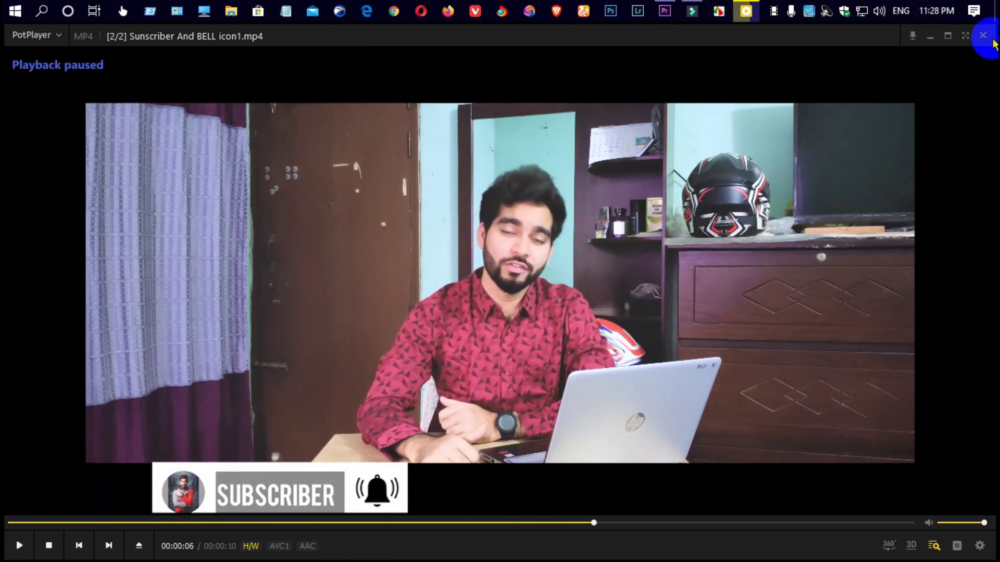
pyautogui.click(984, 36)
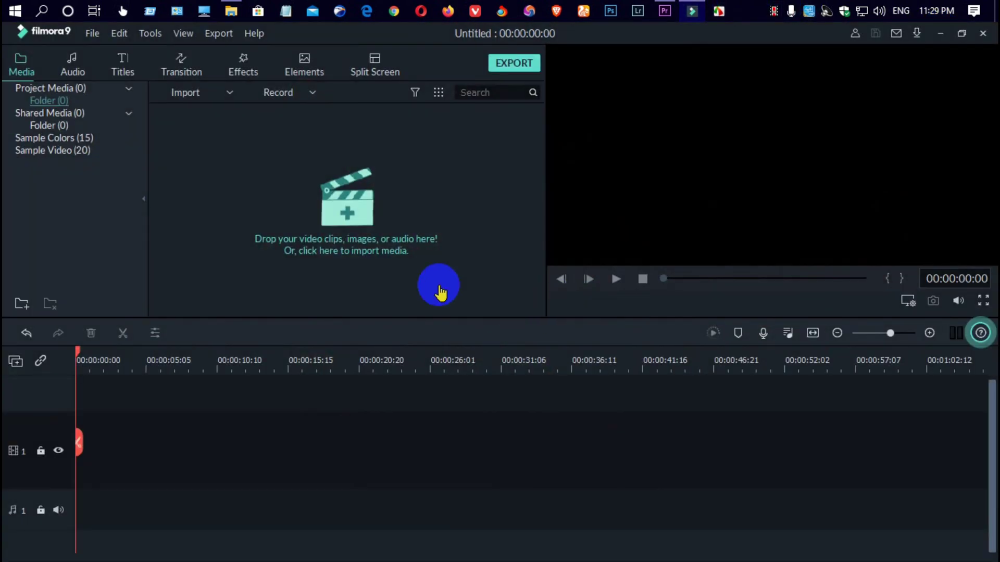
# Step: Import Intro 1 (5) and the talking-head clip into Filmora9
pyautogui.click(363, 237)
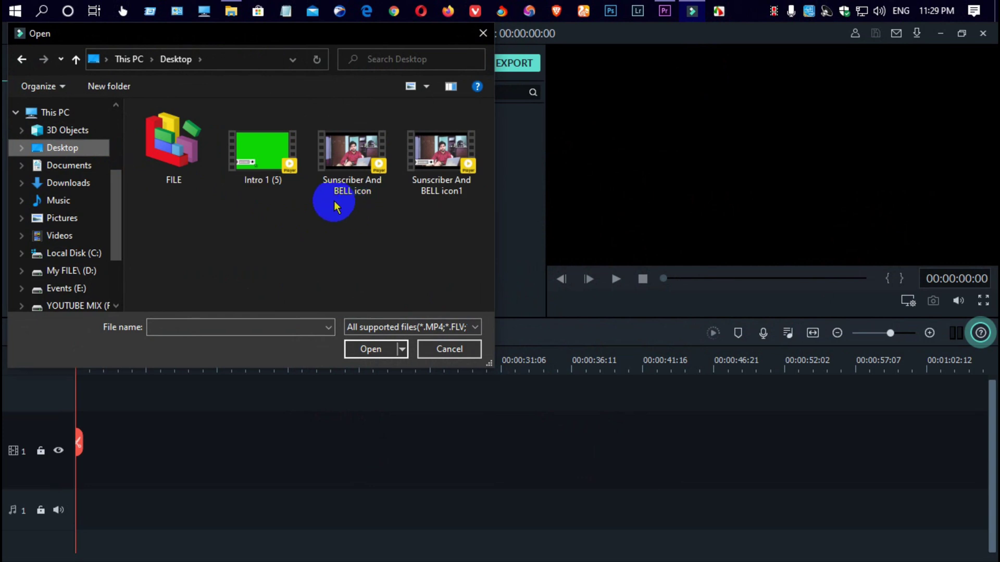
pyautogui.click(266, 156)
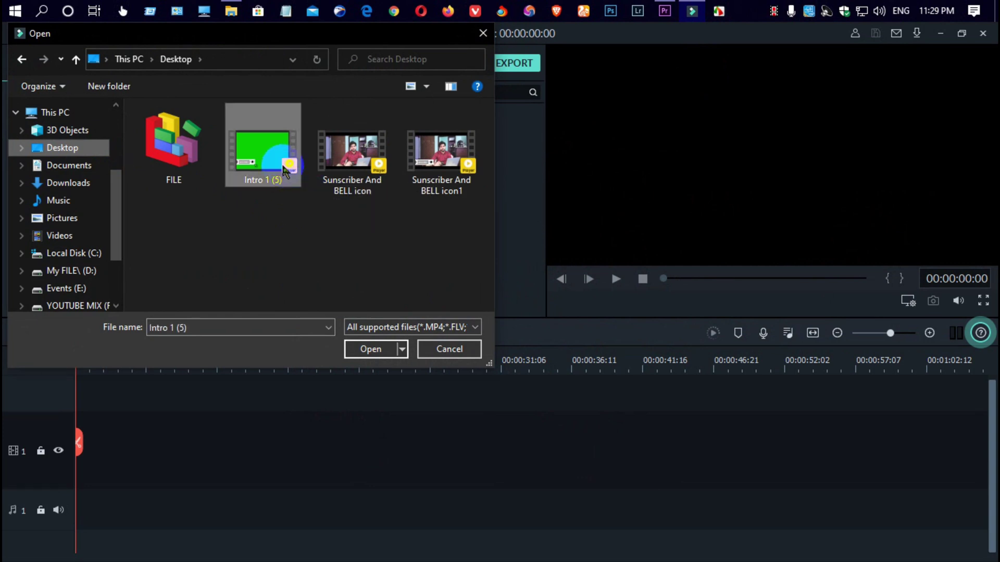
pyautogui.keyDown('ctrl'); pyautogui.click(363, 175); pyautogui.keyUp('ctrl')
pyautogui.click(371, 353)
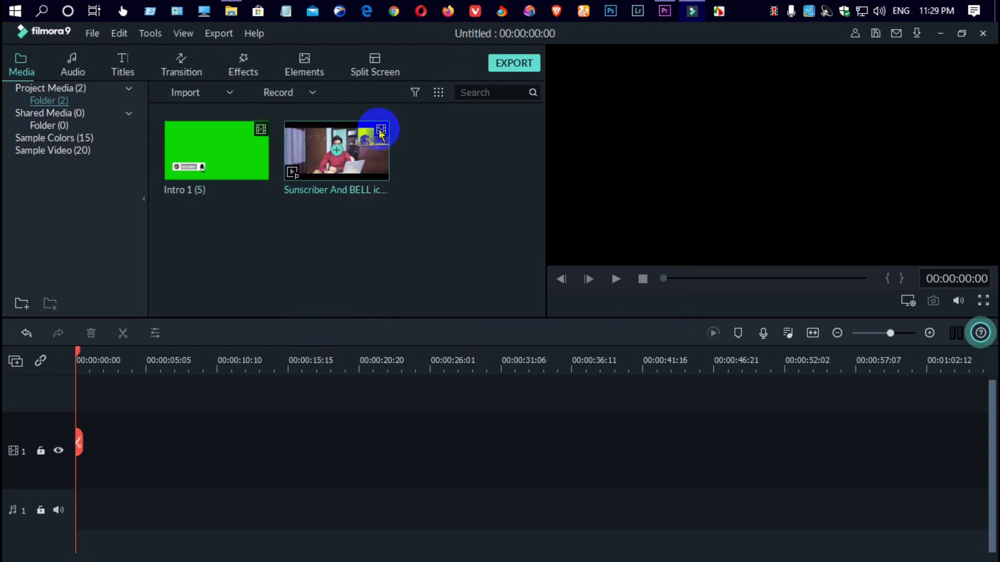
# Step: Put the talking-head clip on track 1 and the intro on track 2, starting slightly later
pyautogui.moveTo(380, 134)
pyautogui.mouseDown()
pyautogui.moveTo(63, 475)
pyautogui.moveTo(107, 404)
pyautogui.mouseUp()
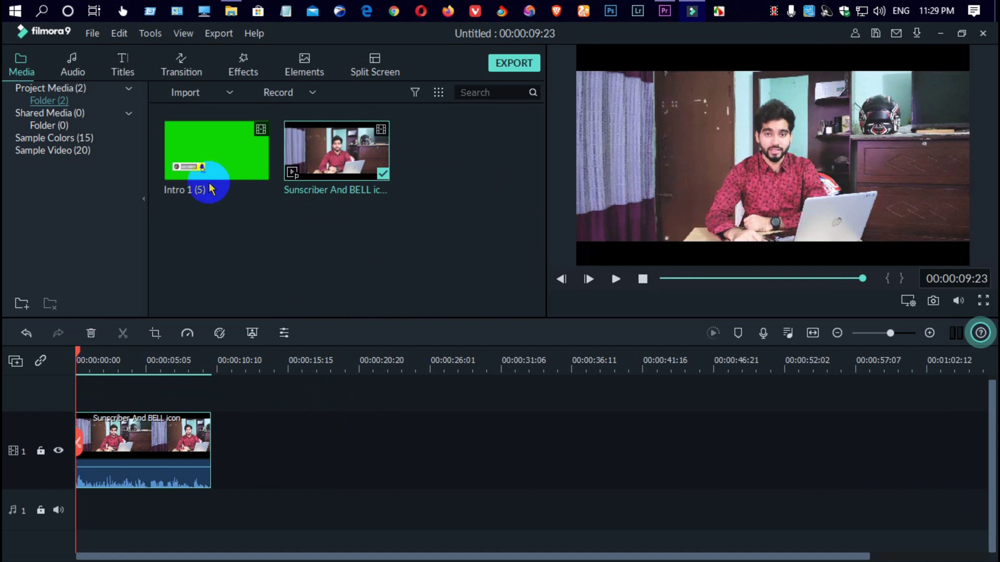
pyautogui.click(248, 144)
pyautogui.moveTo(260, 131); pyautogui.dragTo(156, 401)
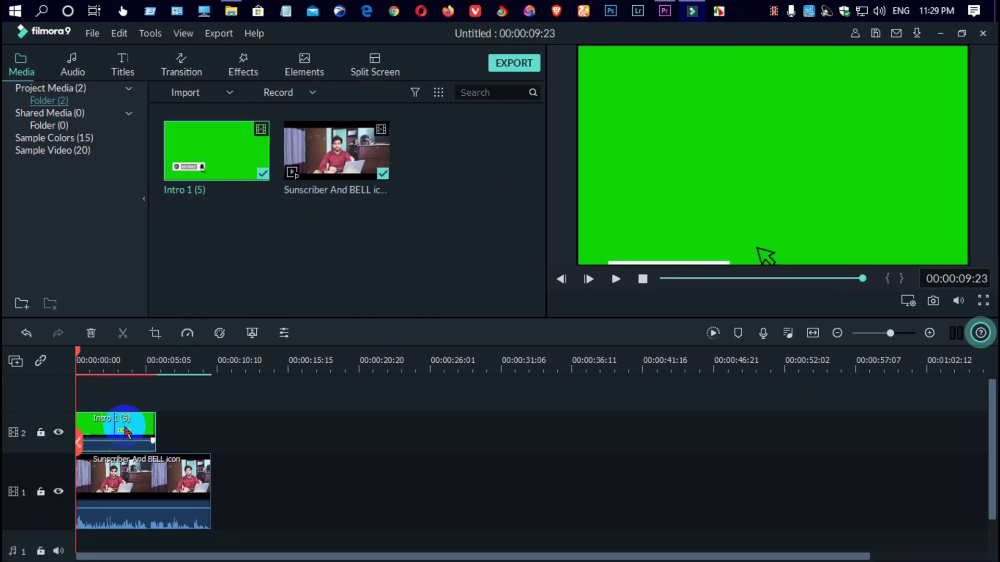
pyautogui.moveTo(126, 431)
pyautogui.mouseDown()
pyautogui.moveTo(144, 437)
pyautogui.moveTo(137, 439)
pyautogui.mouseUp()
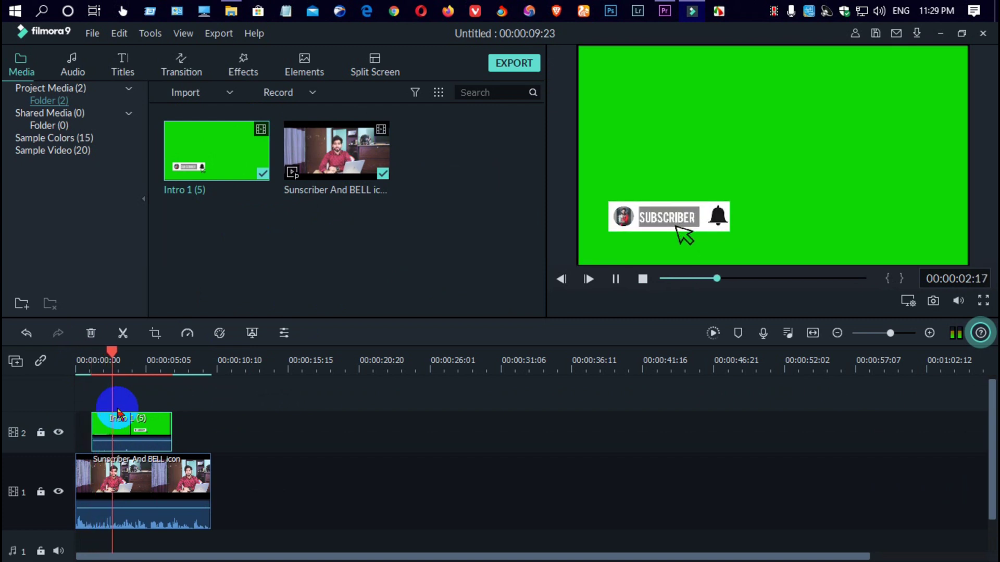
pyautogui.moveTo(123, 352)
pyautogui.mouseDown()
pyautogui.moveTo(89, 359)
pyautogui.moveTo(99, 359)
pyautogui.mouseUp()
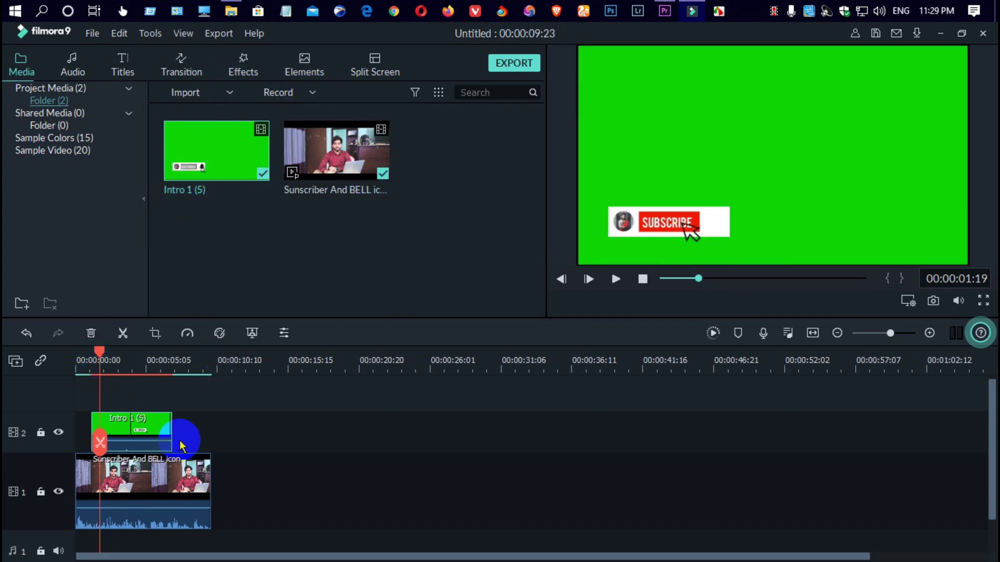
# Step: Enable Chroma Key on the Intro clip, raise Tolerance to 100, and apply with OK
pyautogui.doubleClick(149, 430)
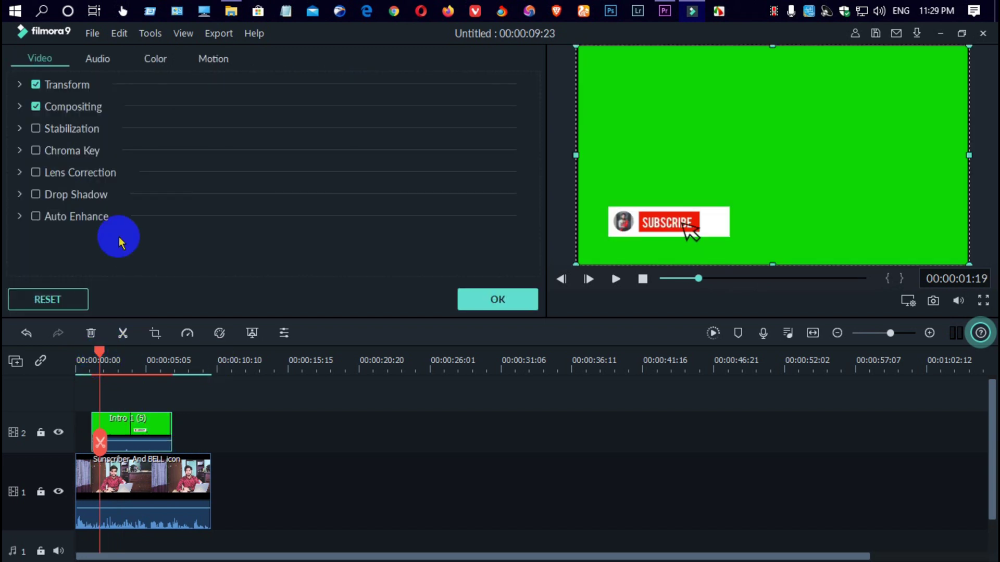
pyautogui.click(74, 152)
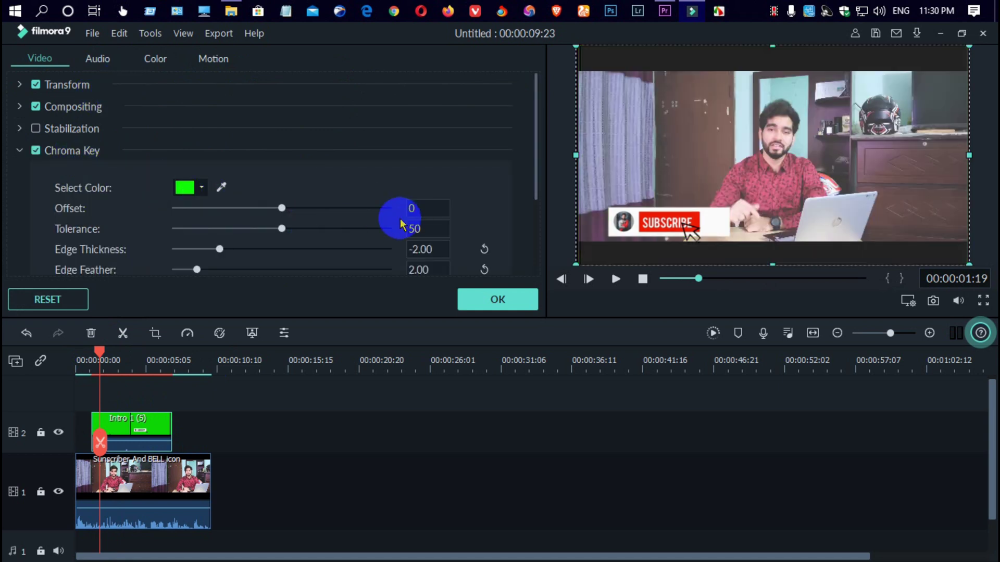
pyautogui.moveTo(423, 221); pyautogui.dragTo(476, 218)
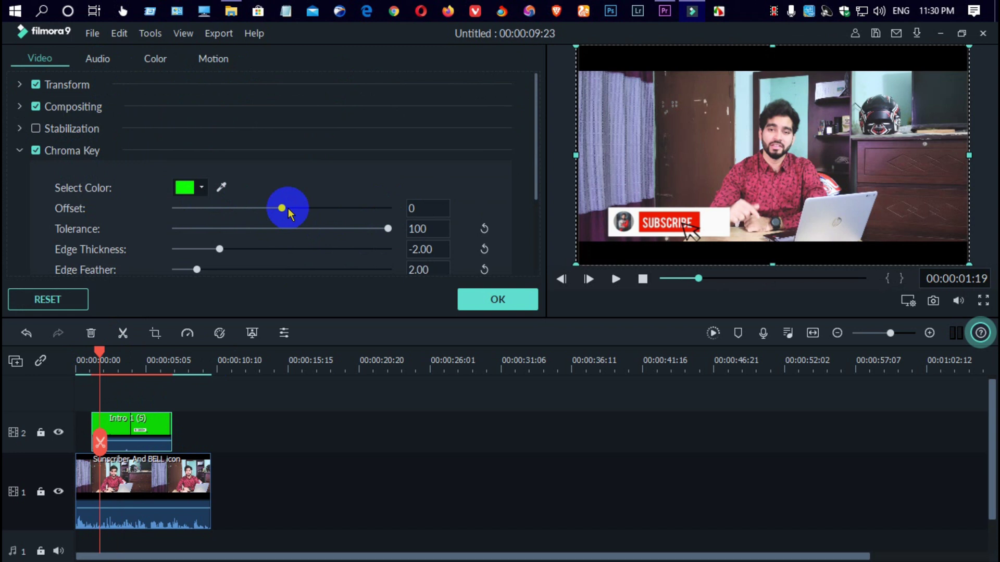
pyautogui.click(475, 300)
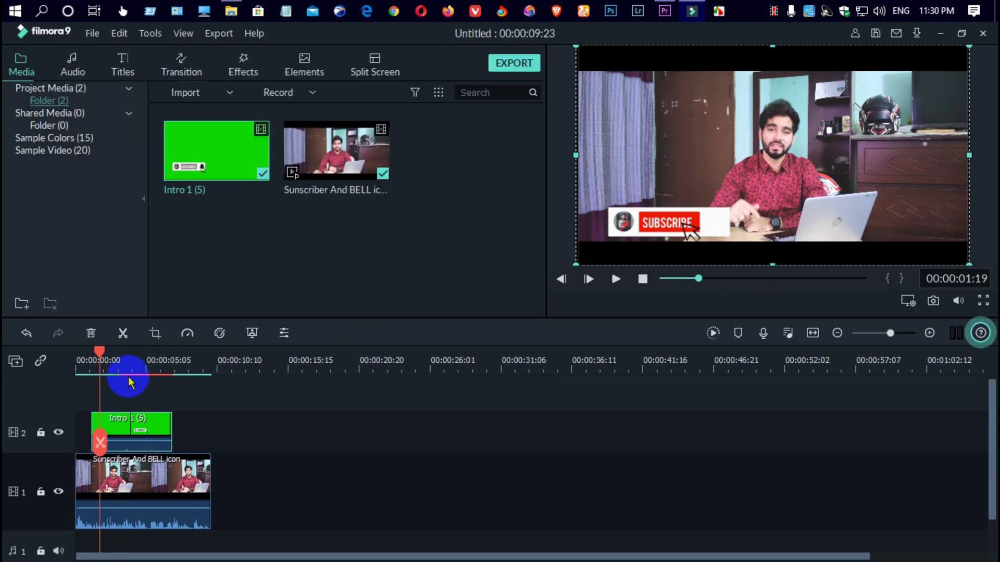
# Step: Play the timeline from the start to check the keyed overlay, rewind, and open the Export window
pyautogui.moveTo(99, 352); pyautogui.dragTo(4, 364)
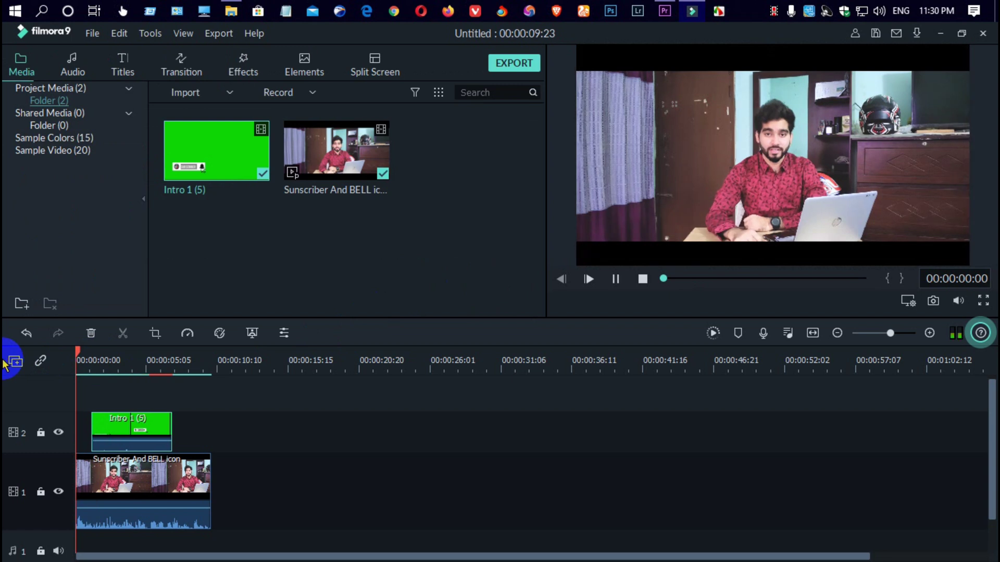
pyautogui.press('space')
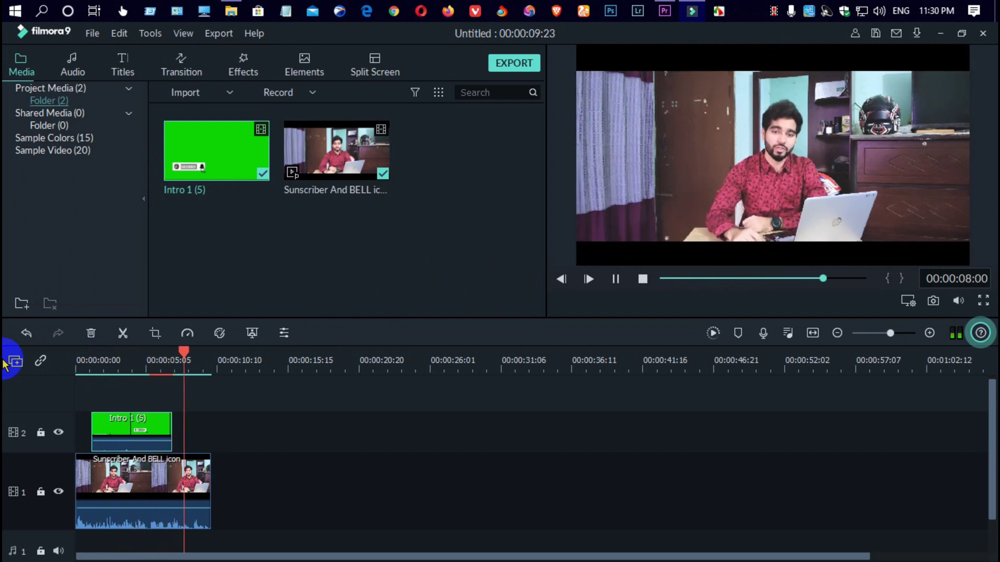
pyautogui.press('space')
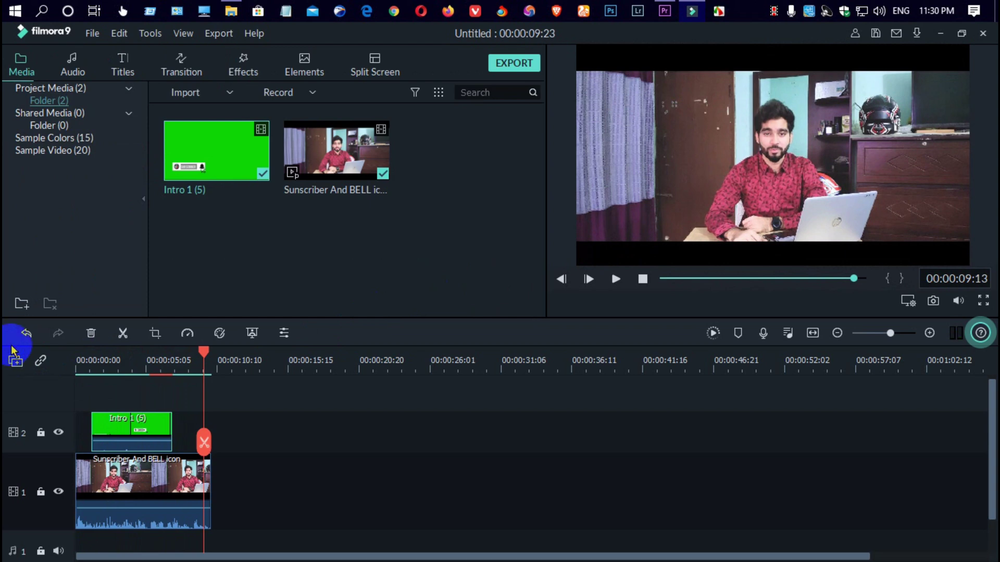
pyautogui.moveTo(204, 359); pyautogui.dragTo(11, 368)
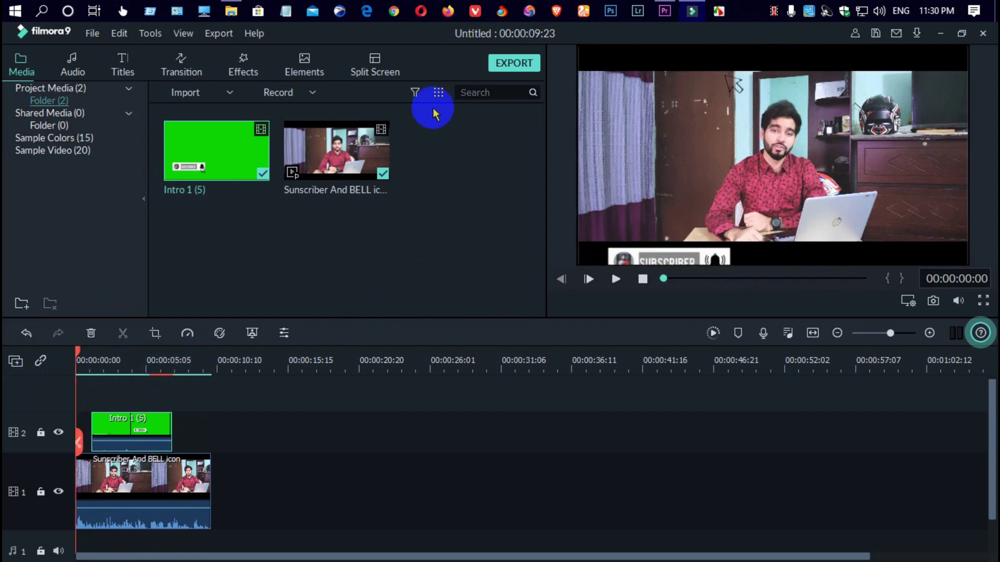
pyautogui.click(513, 61)
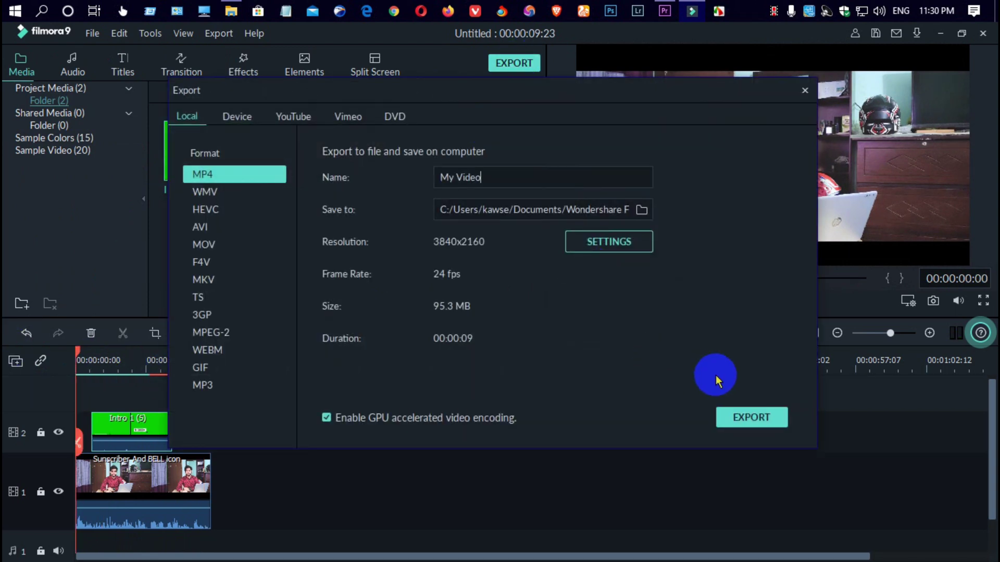
# Step: Export the Filmora9 project as the MP4 'My Video' and dismiss the completion notice
pyautogui.click(744, 428)
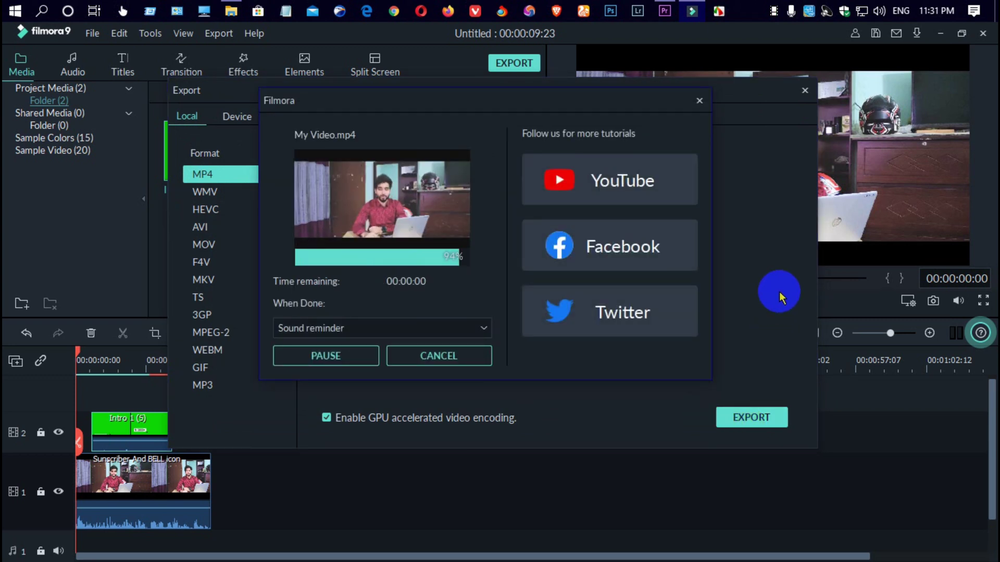
pyautogui.click(472, 356)
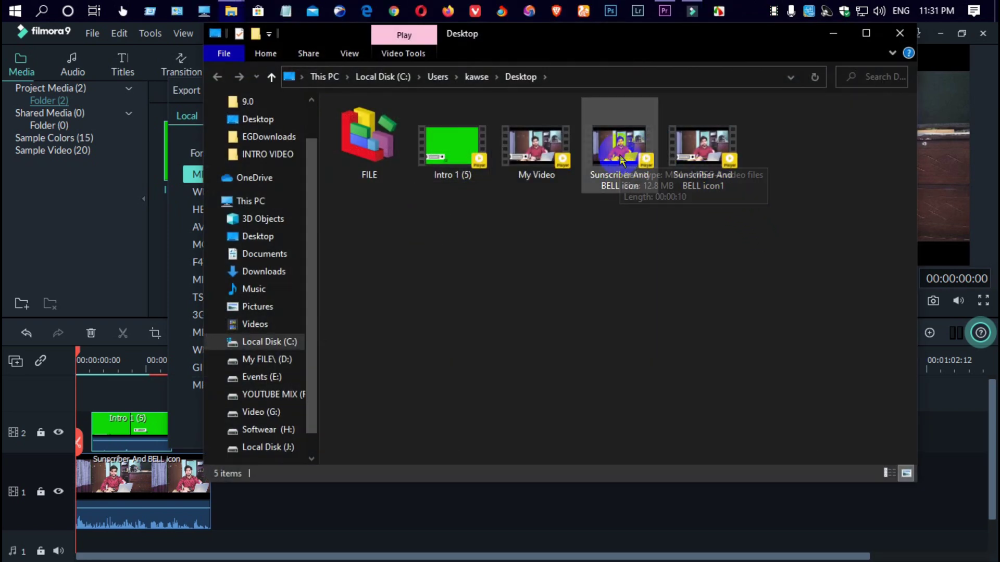
# Step: Open 'My Video' from the Desktop folder to play it back in PotPlayer
pyautogui.doubleClick(536, 154)
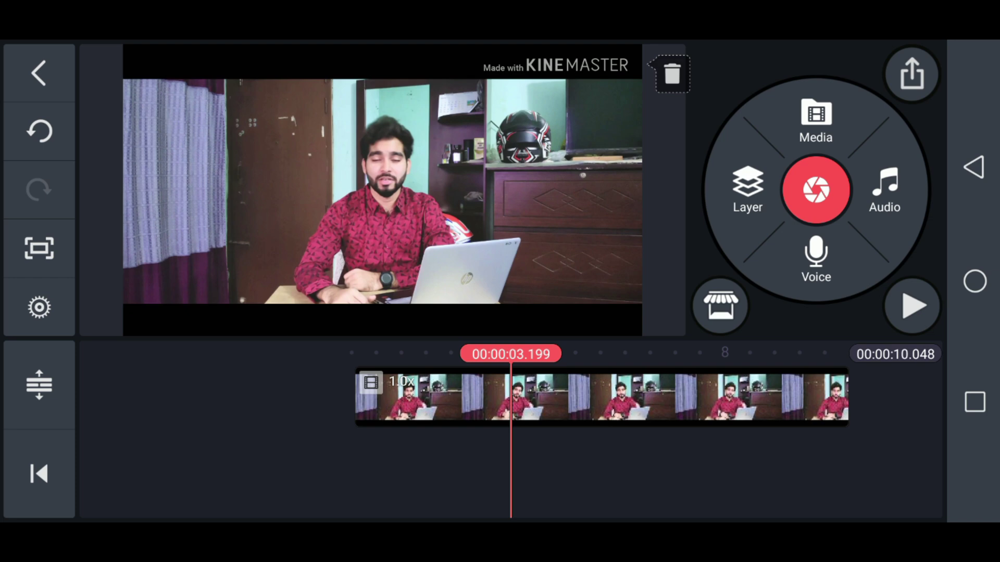
# Step: Add the green-screen subscribe clip from the Download folder as a media layer
pyautogui.click(748, 190)
pyautogui.click(697, 89)
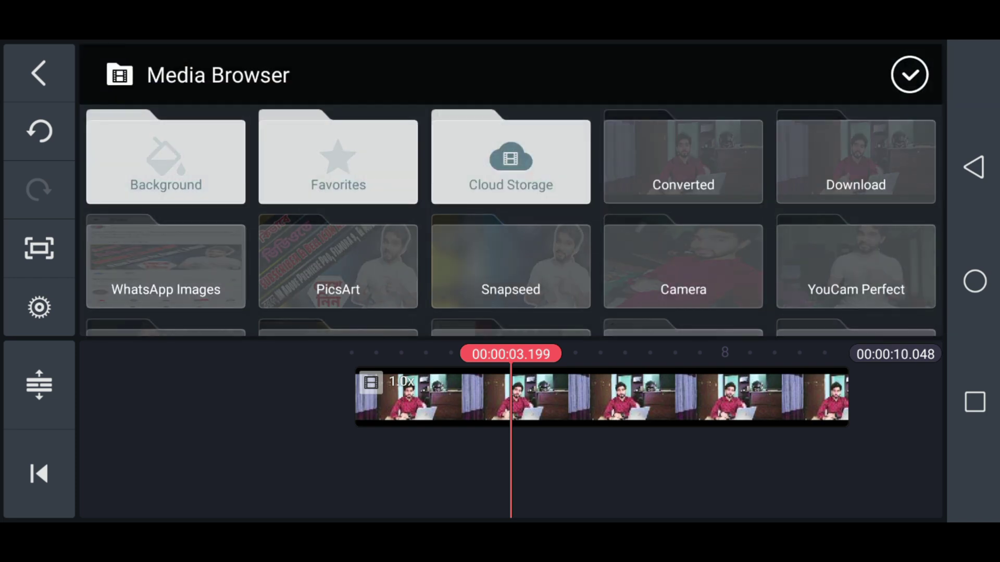
pyautogui.click(855, 162)
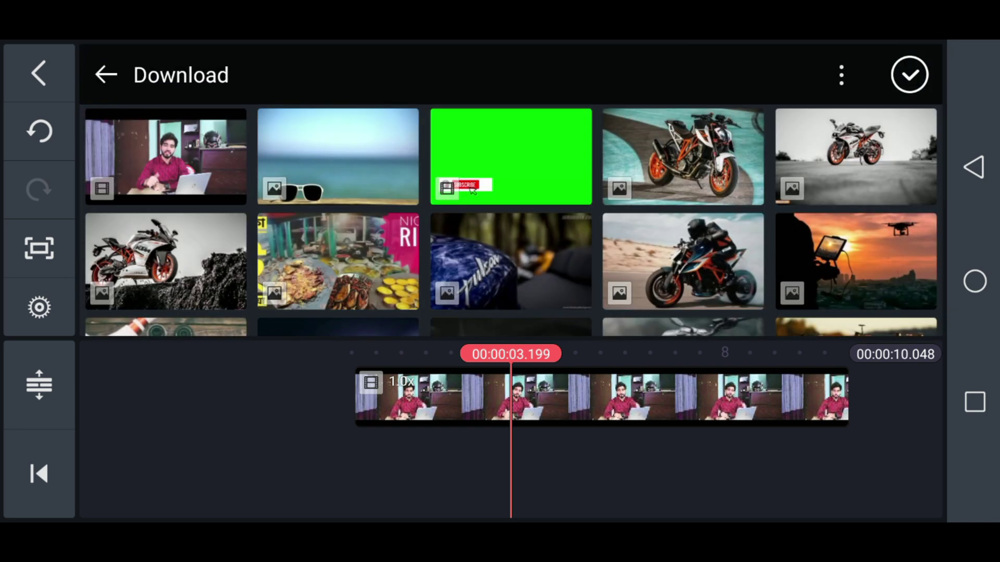
pyautogui.click(511, 157)
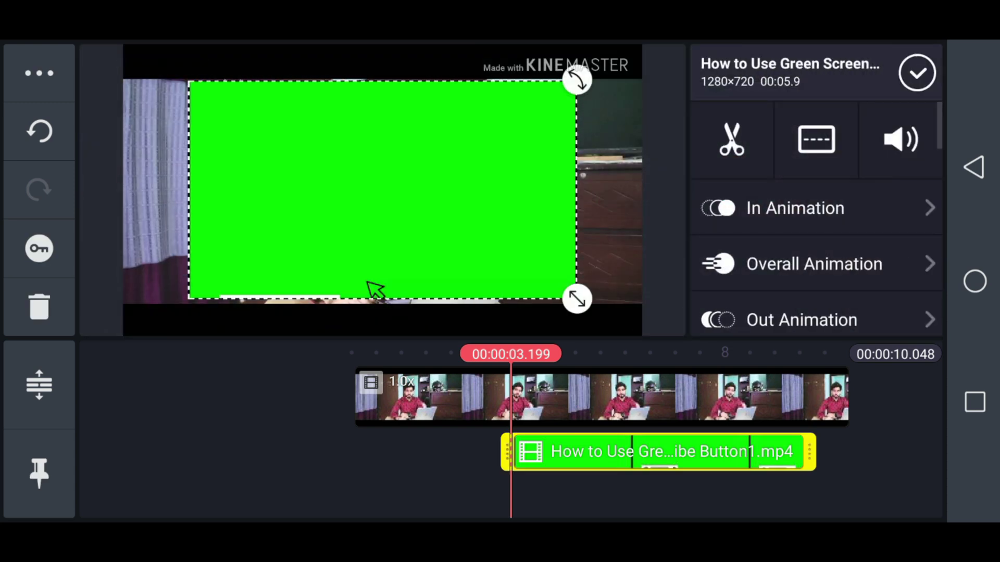
# Step: Trim the green-screen layer's end and enlarge it to fill the frame
pyautogui.moveTo(826, 458); pyautogui.dragTo(851, 471)
pyautogui.moveTo(703, 463); pyautogui.dragTo(884, 463)
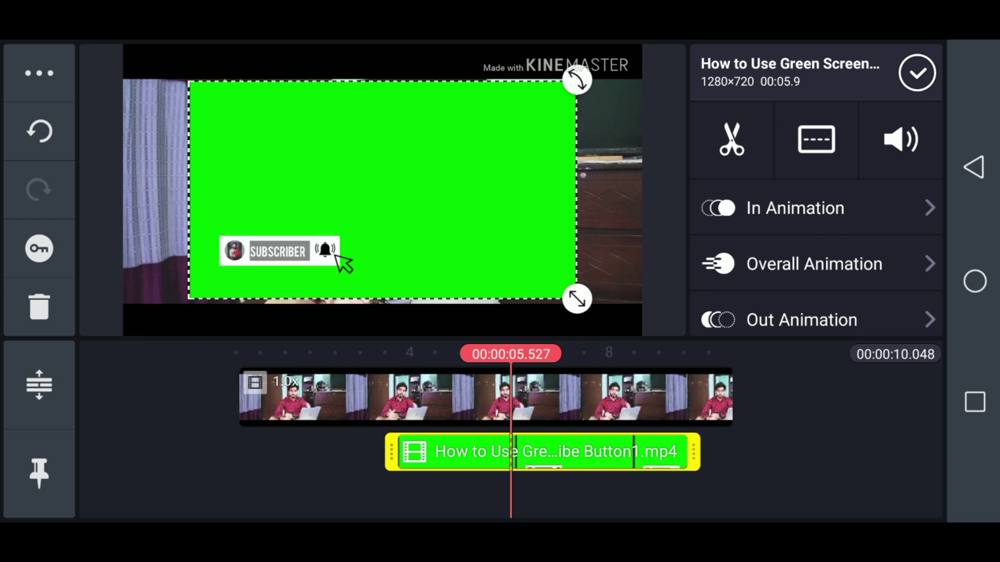
pyautogui.moveTo(745, 467); pyautogui.dragTo(819, 469)
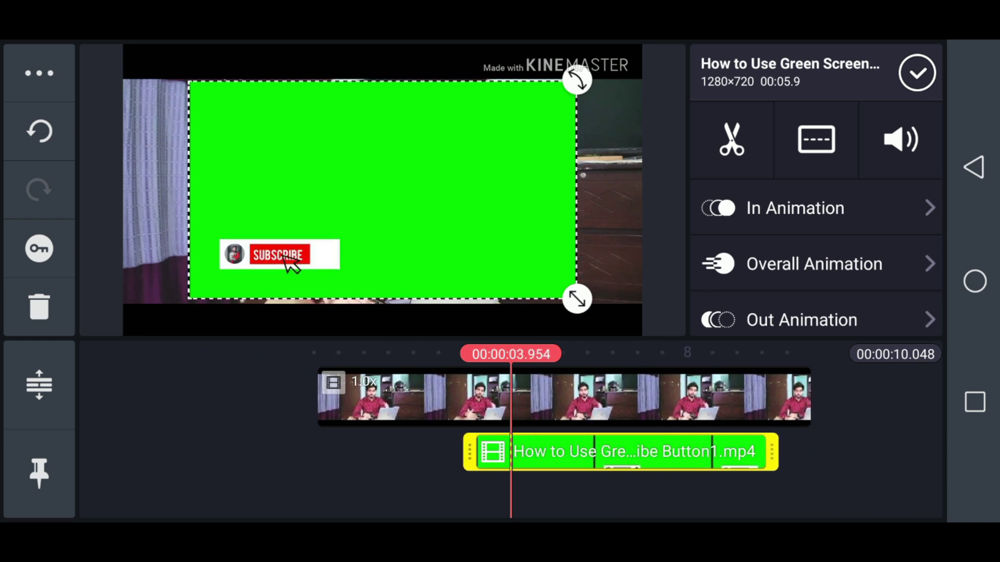
pyautogui.moveTo(577, 299); pyautogui.dragTo(664, 346)
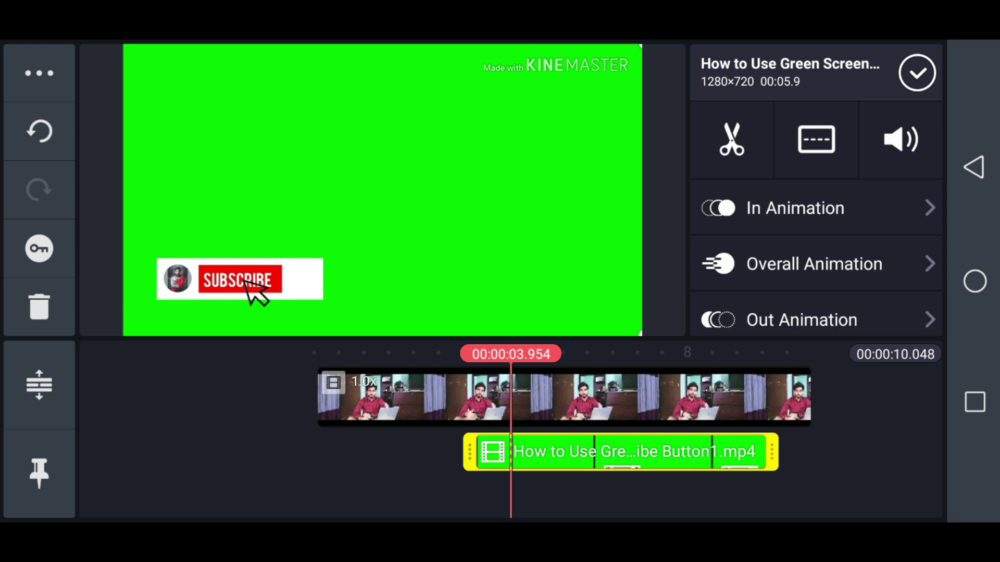
# Step: Enable chroma key on the subscribe layer and adjust its threshold to remove the green
pyautogui.moveTo(909, 350); pyautogui.dragTo(909, 215)
pyautogui.click(797, 239)
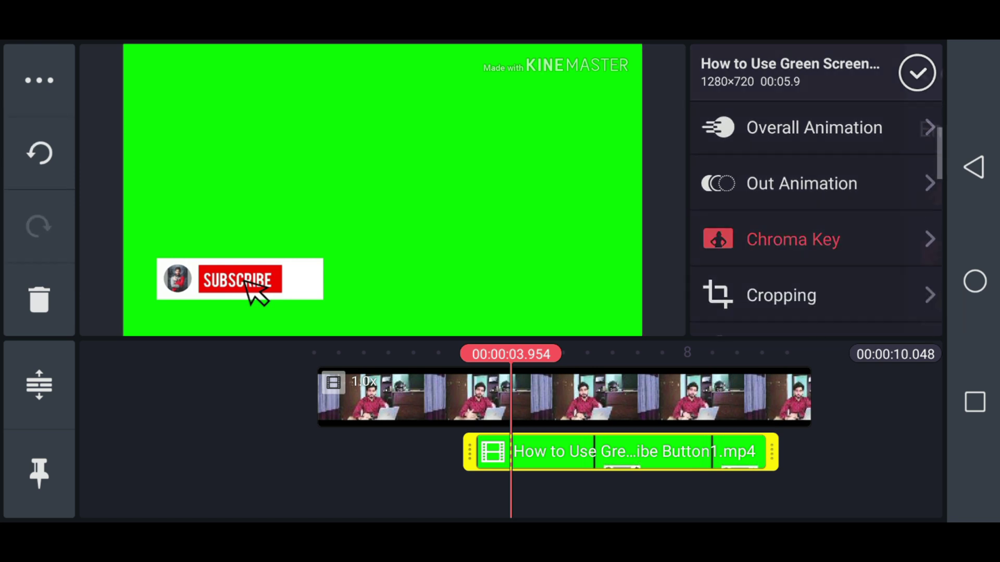
pyautogui.click(896, 130)
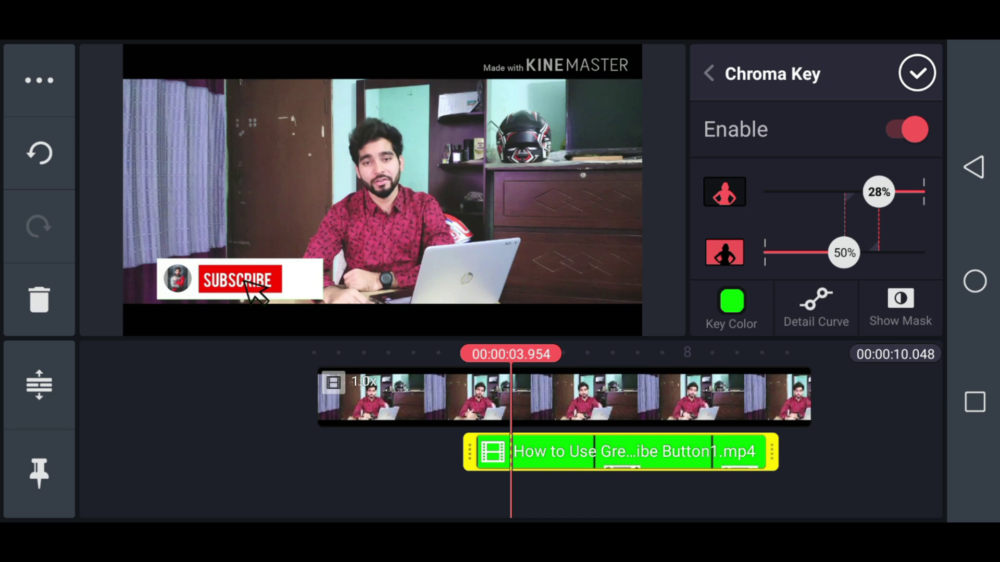
pyautogui.moveTo(879, 191)
pyautogui.mouseDown()
pyautogui.moveTo(844, 191)
pyautogui.moveTo(888, 218)
pyautogui.mouseUp()
# Step: Preview the keyed overlay from the start, then bring up KineMaster's Export and Share screen
pyautogui.click(208, 458)
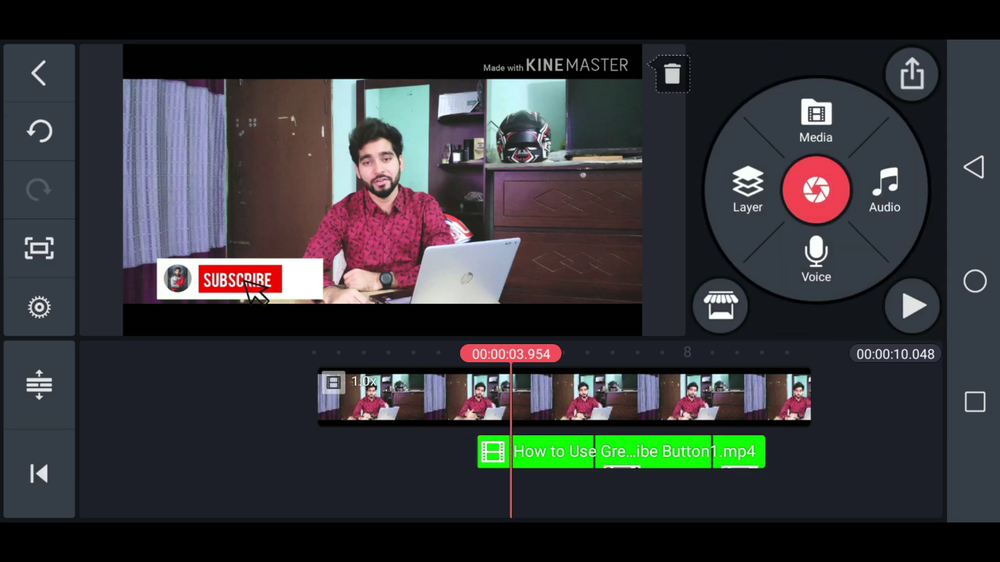
pyautogui.click(39, 474)
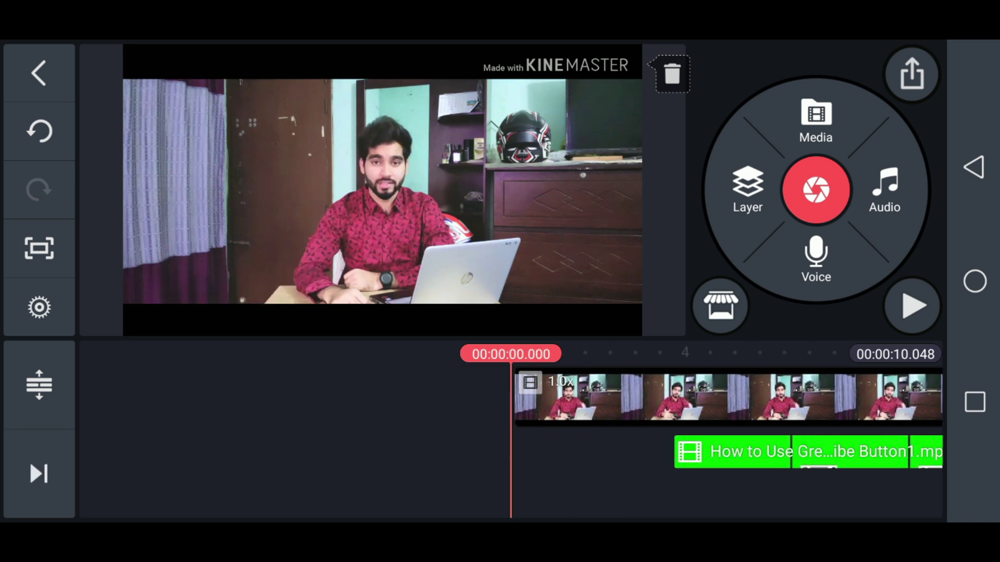
pyautogui.click(916, 308)
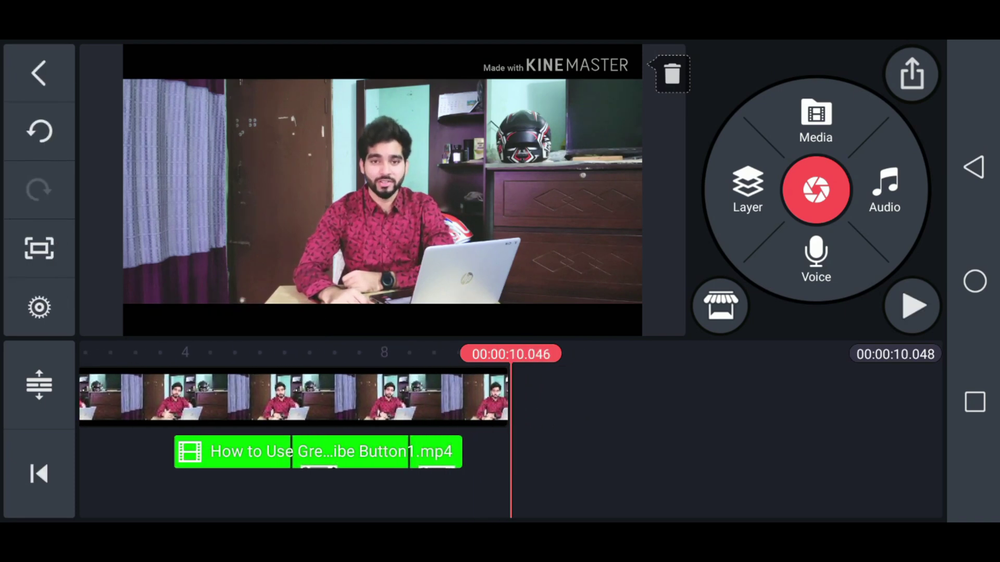
pyautogui.click(912, 74)
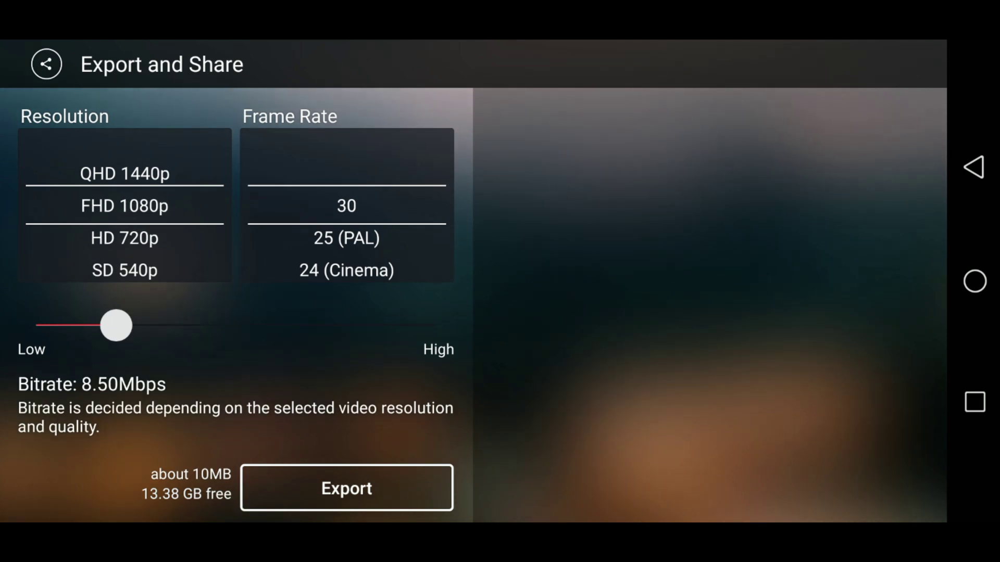
# Step: Start the KineMaster export, which brings up a 'Google Play connection failed' screen
pyautogui.click(279, 504)
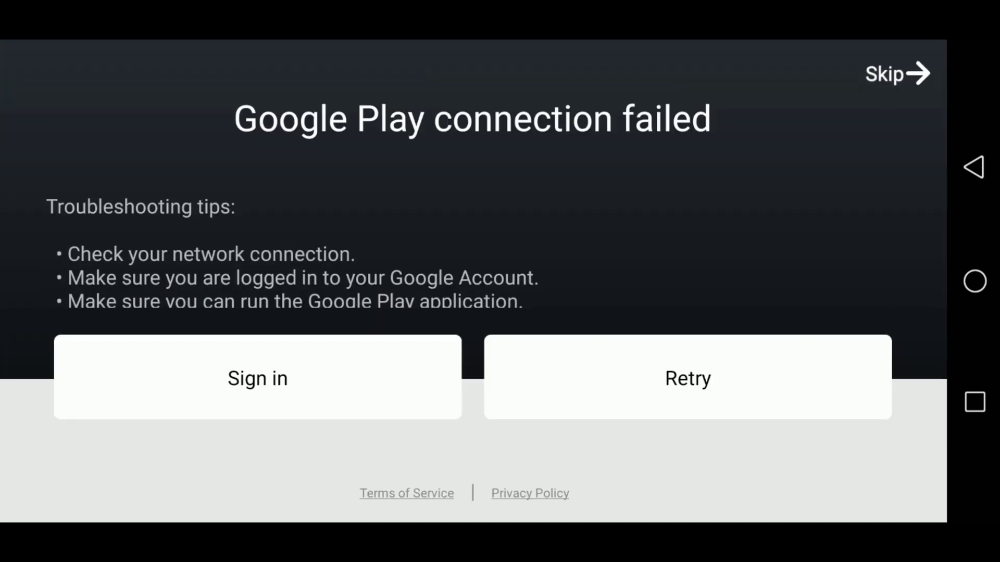